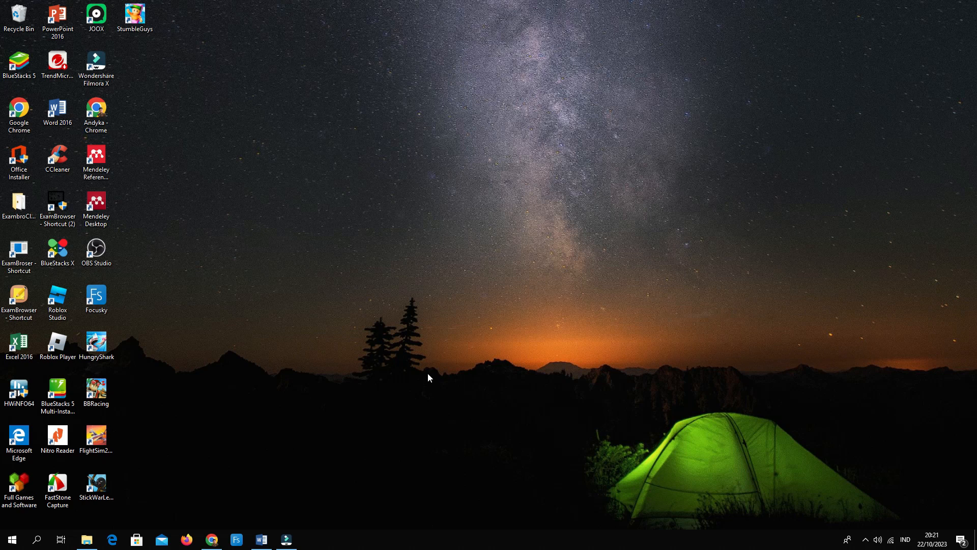
Open the Laporan Pemanfaatan Chromebook form from the bookmarks in a new Chrome tab.
click(212, 542)
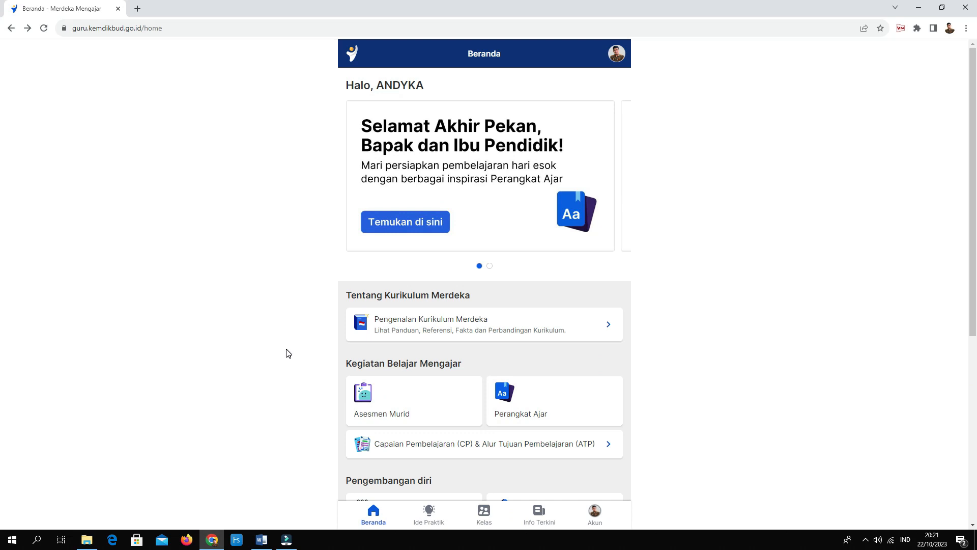
click(138, 10)
click(932, 49)
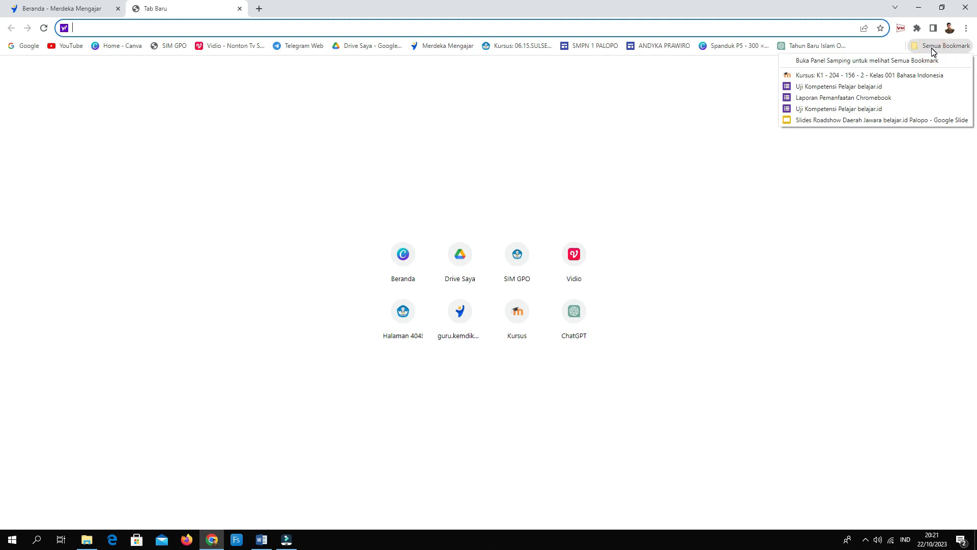
click(828, 99)
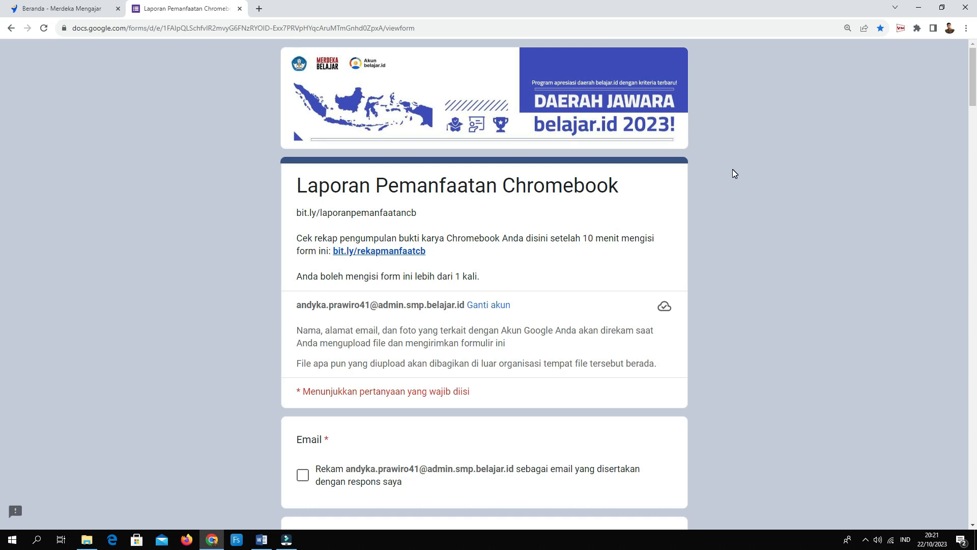
Enable Rekam email and select Akun belajar.id as the evidence type.
scroll(560, 248, down, 8)
scroll(562, 248, up, 4)
scroll(561, 248, up, 4)
scroll(489, 280, down, 5)
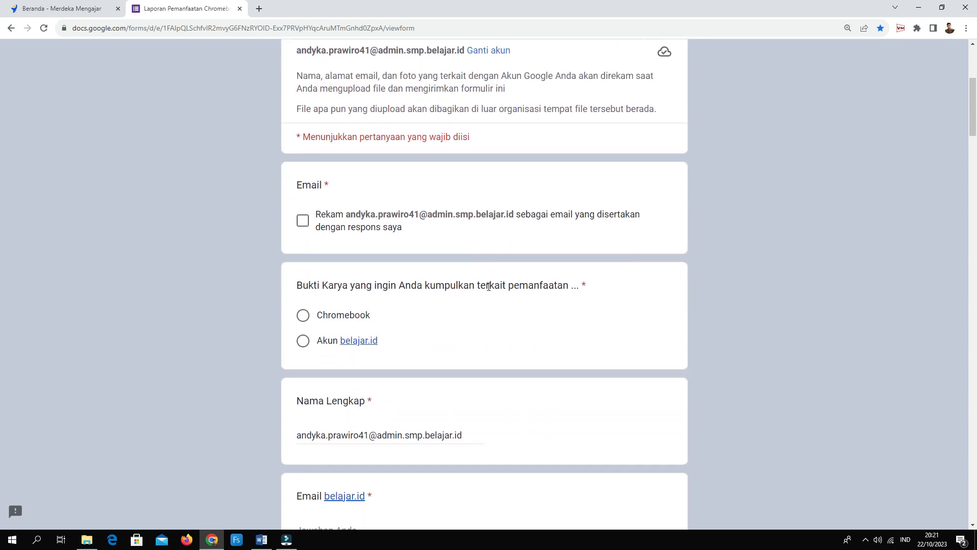
click(304, 224)
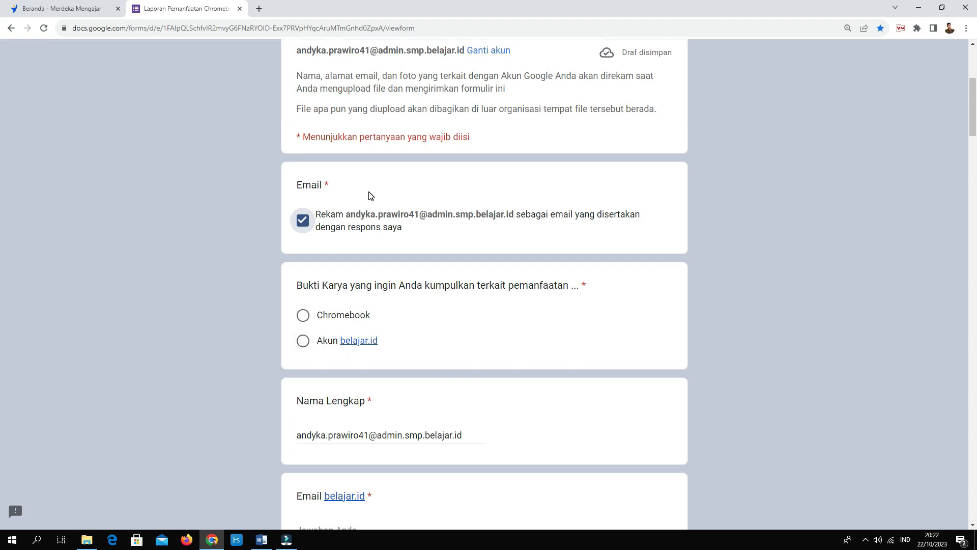
click(304, 346)
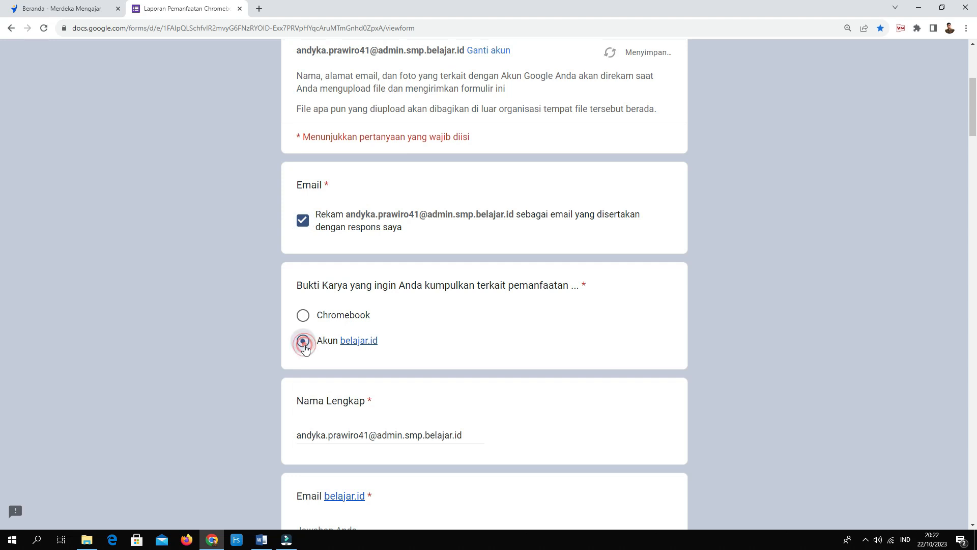
Replace the Nama Lengkap answer with the respondent's full name and paste their belajar.id e-mail.
scroll(402, 328, down, 3)
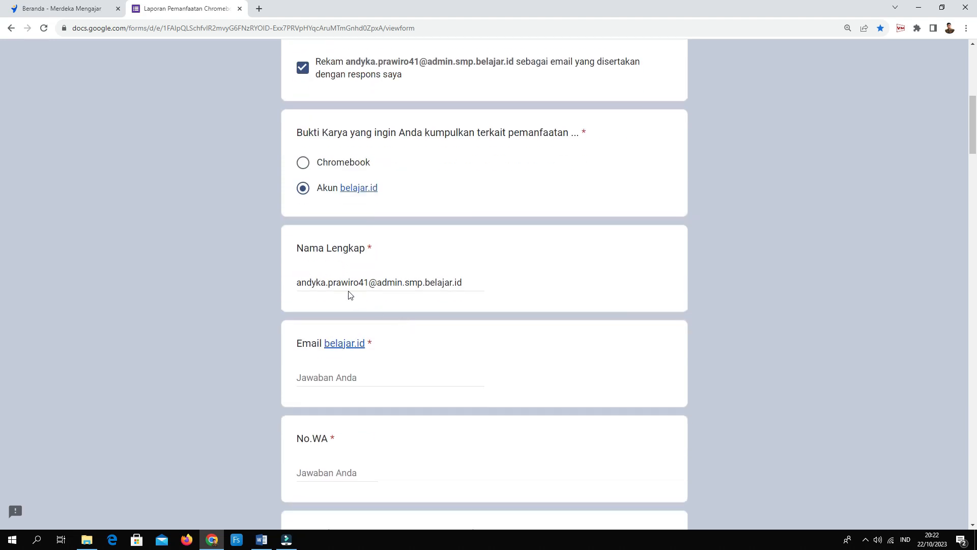
drag(298, 283, 478, 280)
key(ctrl+c)
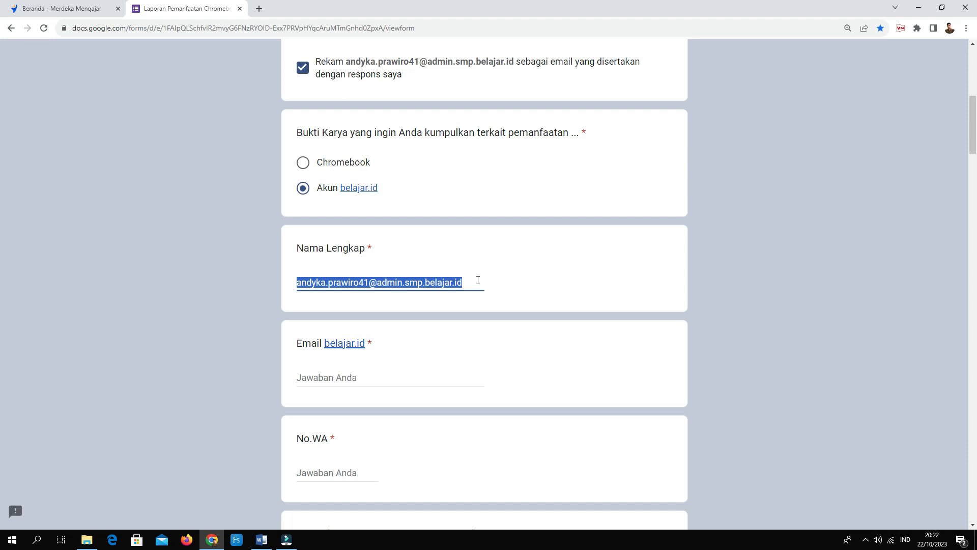
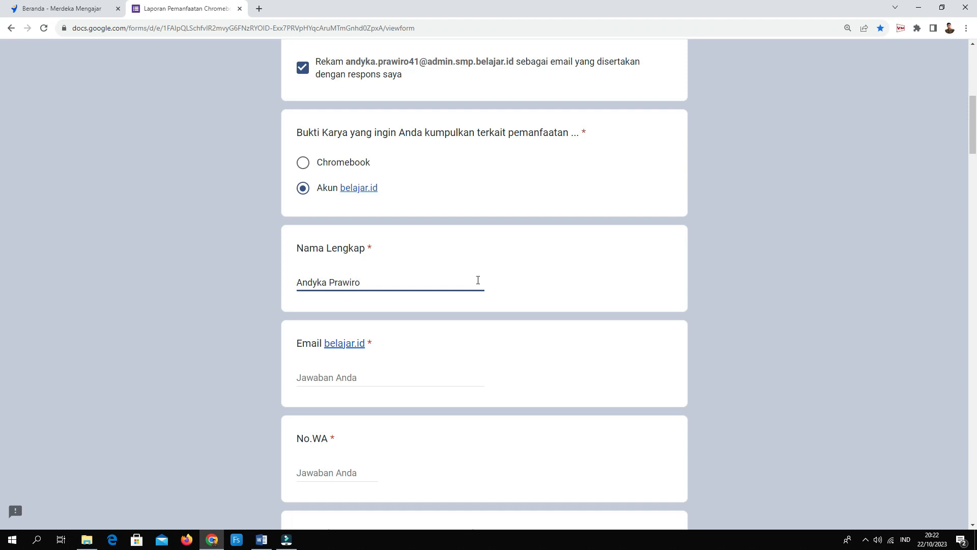
click(346, 378)
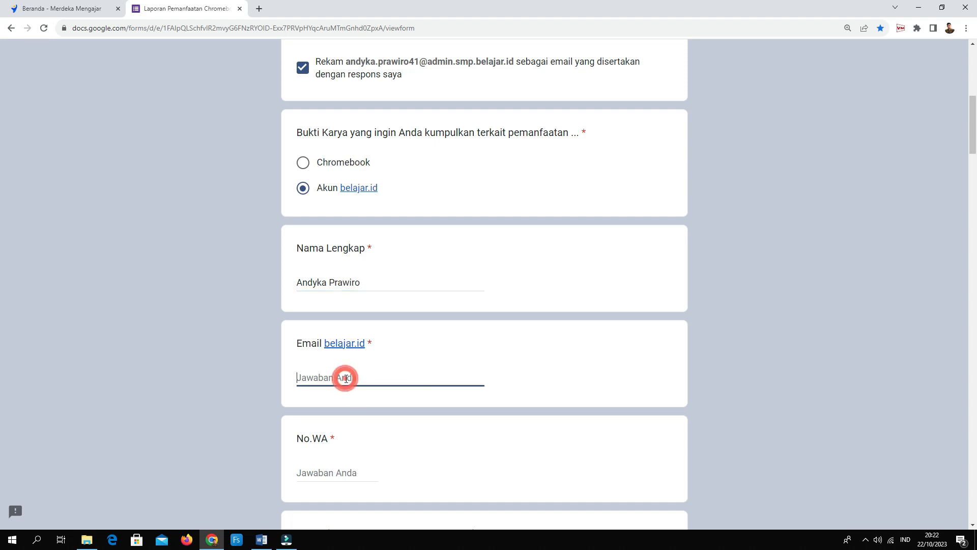
key(ctrl+v)
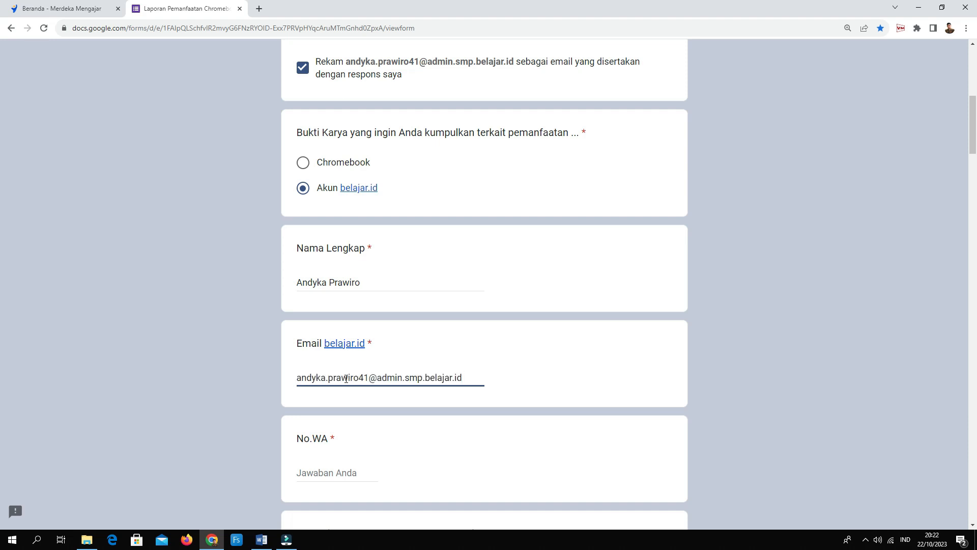
Enter the respondent's WhatsApp number and the school name SMPN 10 PALOPO.
scroll(345, 378, down, 3)
click(345, 323)
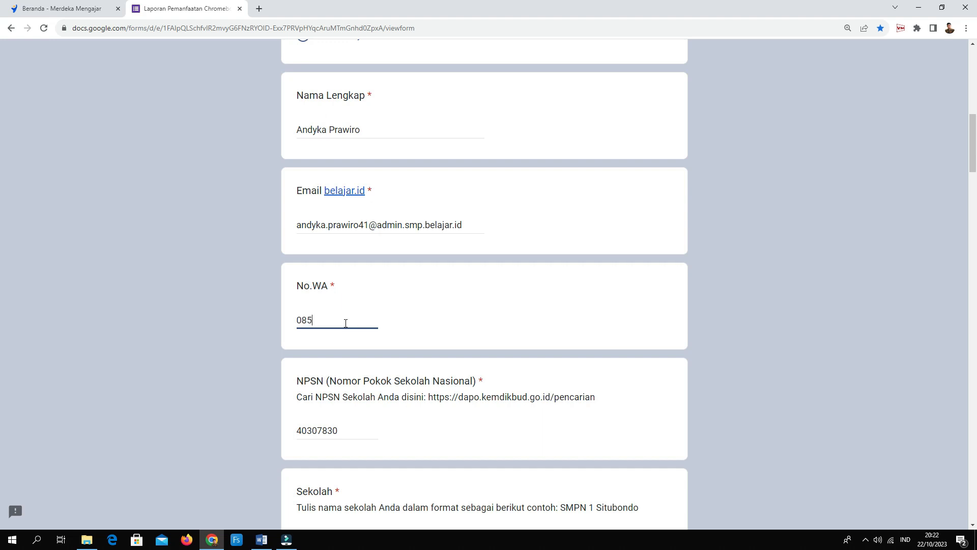
scroll(381, 349, down, 1)
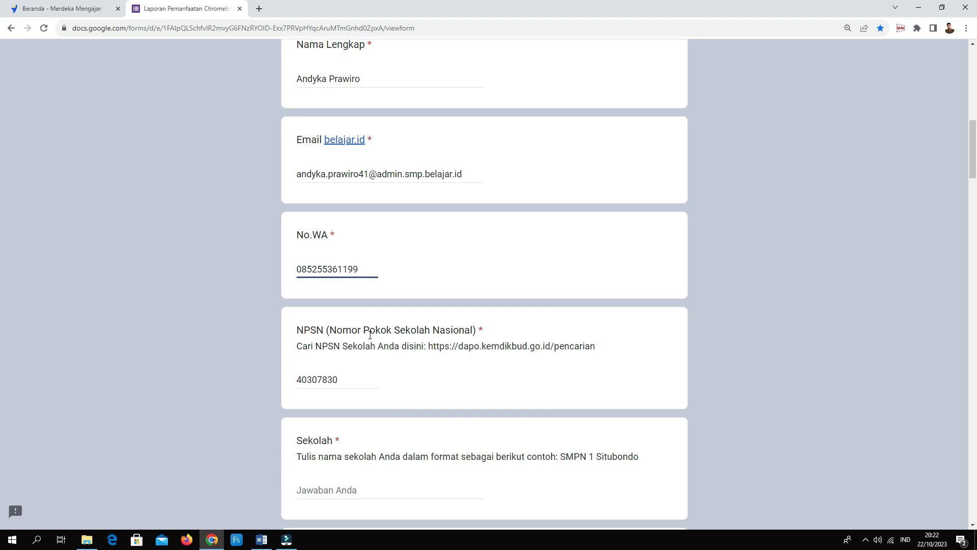
scroll(313, 374, down, 1)
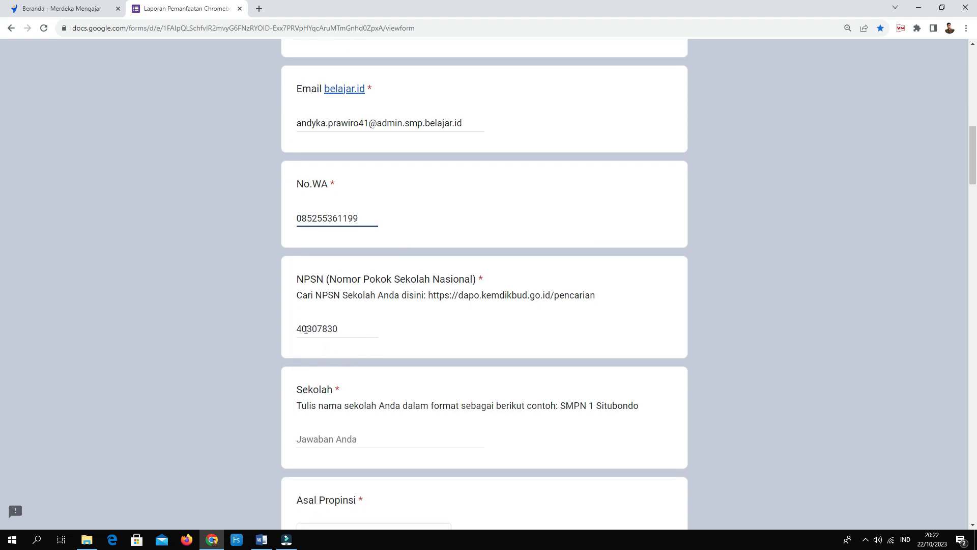
scroll(364, 343, down, 3)
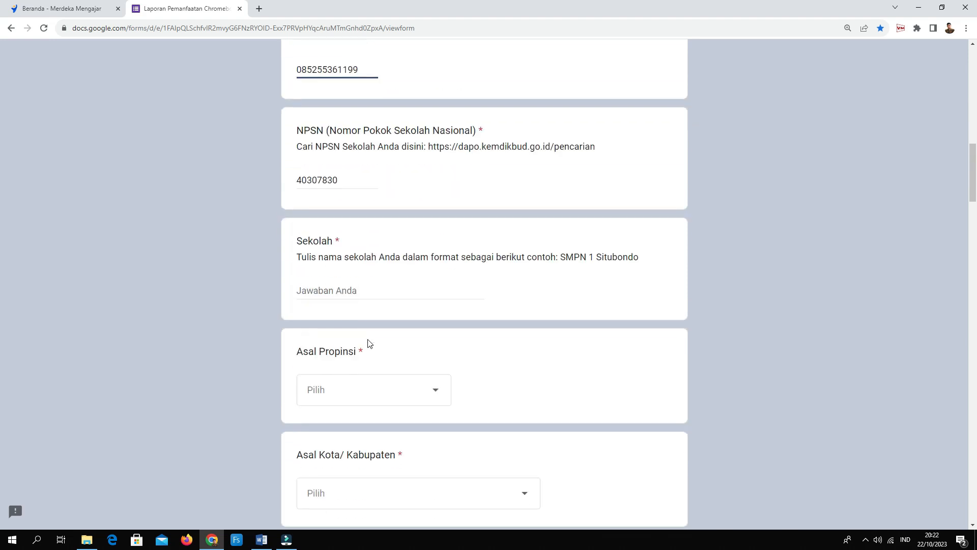
click(343, 287)
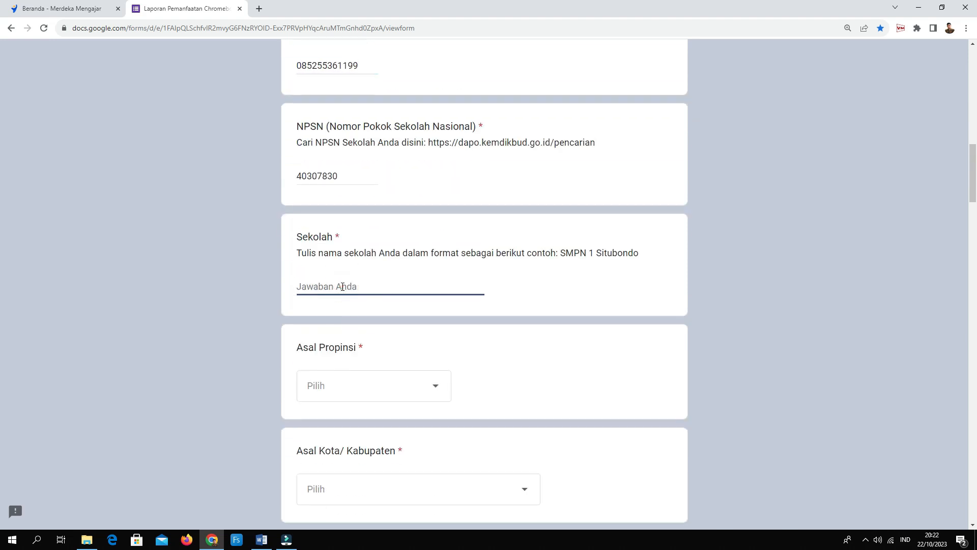
text(SMPN 10 PALOPO)
key(BackSpace)
key(BackSpace)
key(BackSpace)
key(BackSpace)
key(BackSpace)
text(PALOPO)
scroll(354, 333, down, 1)
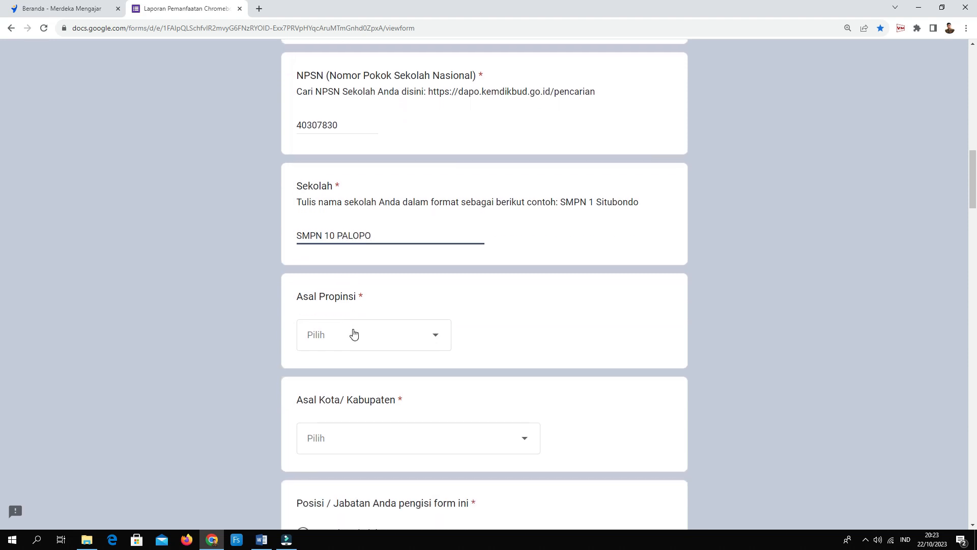
Choose Sulawesi Selatan as the Asal Propinsi.
click(421, 338)
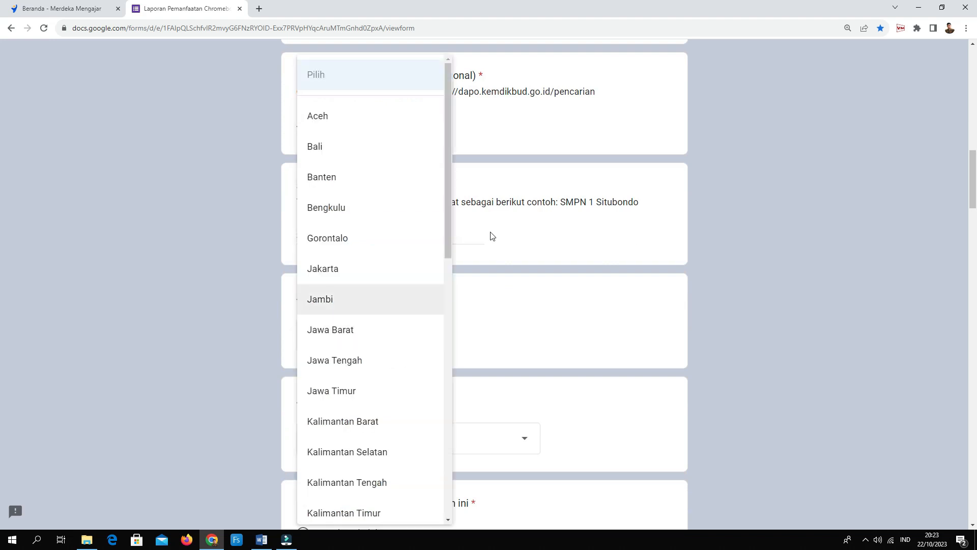
click(447, 207)
drag(447, 207, 432, 414)
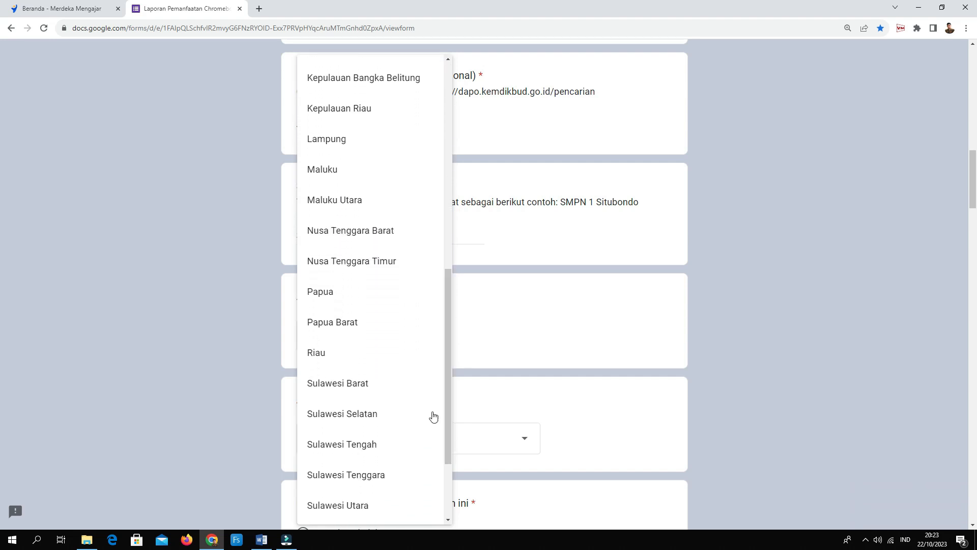
click(365, 414)
Choose KOTA PALOPO as the city and Kepala Sekolah as the position.
scroll(365, 410, down, 2)
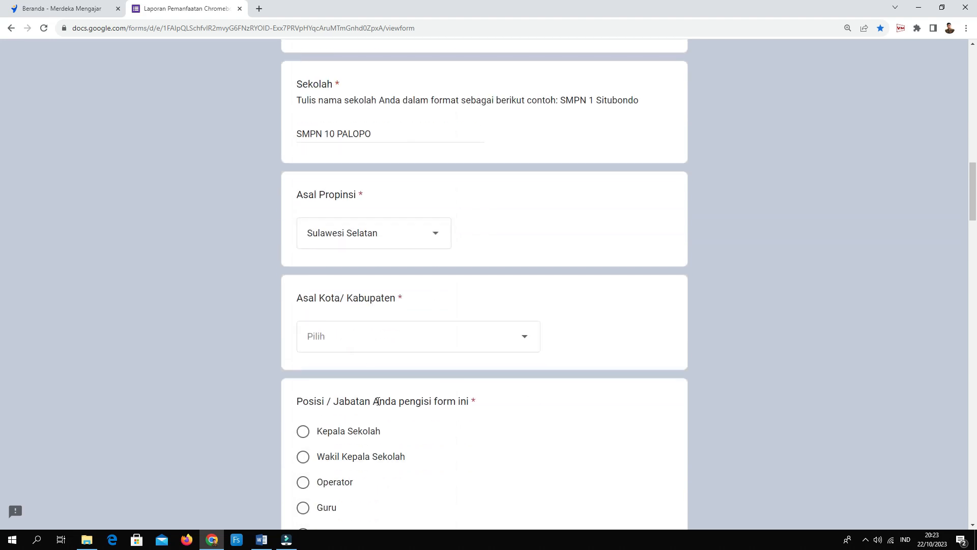
click(524, 345)
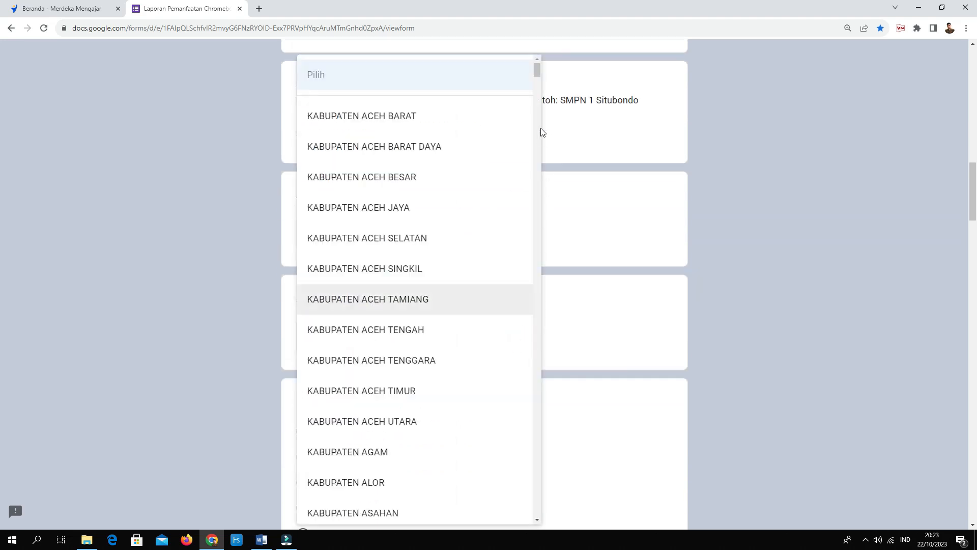
drag(539, 65, 535, 473)
click(357, 368)
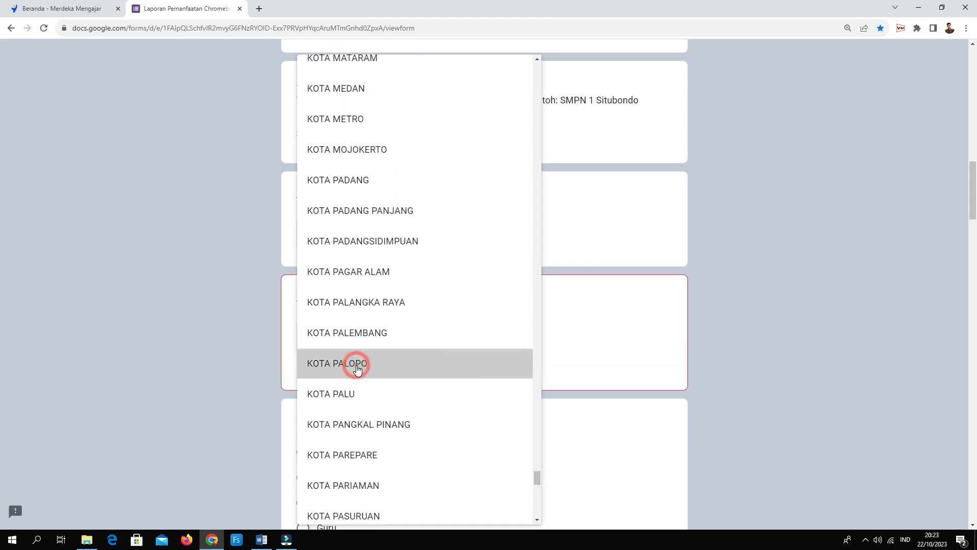
scroll(423, 386, down, 3)
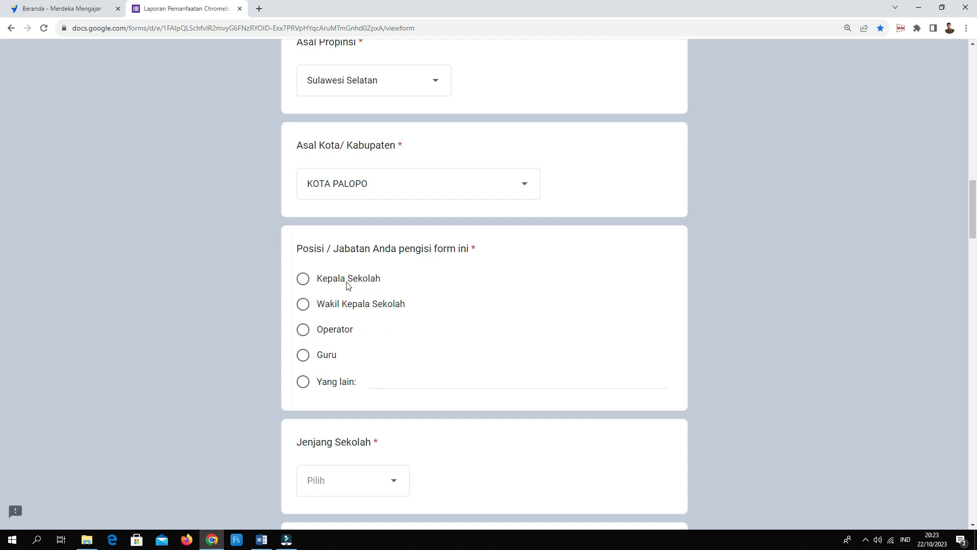
click(304, 280)
Set the school level to SMP and the report month to September 2023.
scroll(386, 282, down, 5)
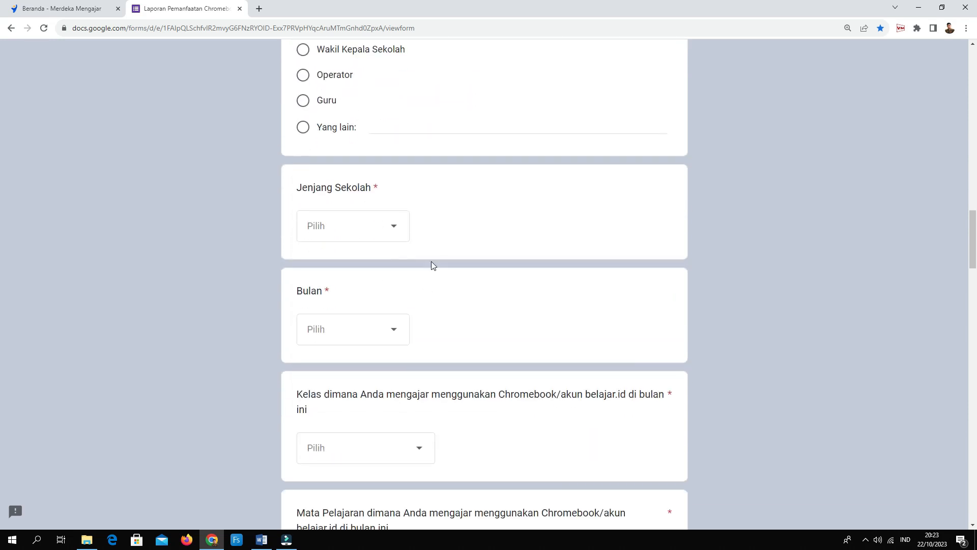
click(396, 229)
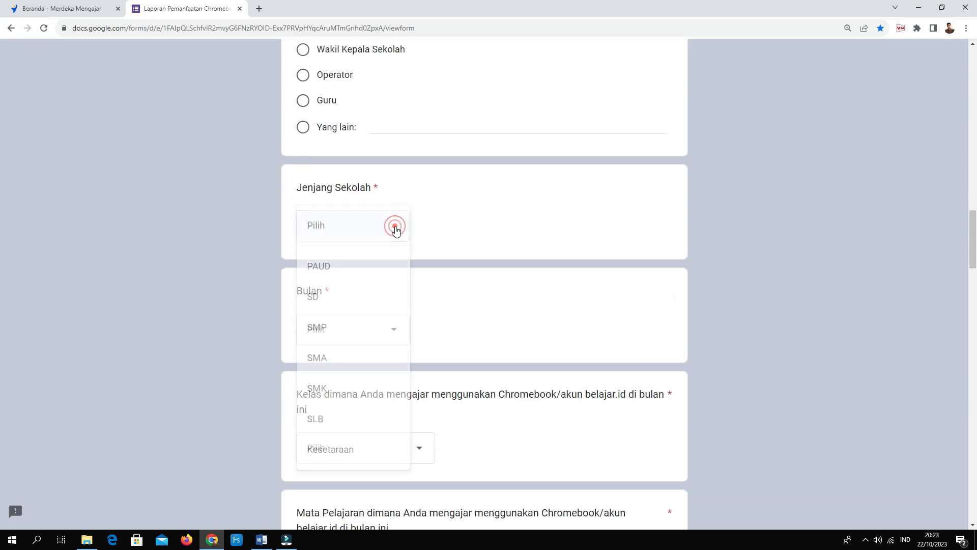
click(322, 330)
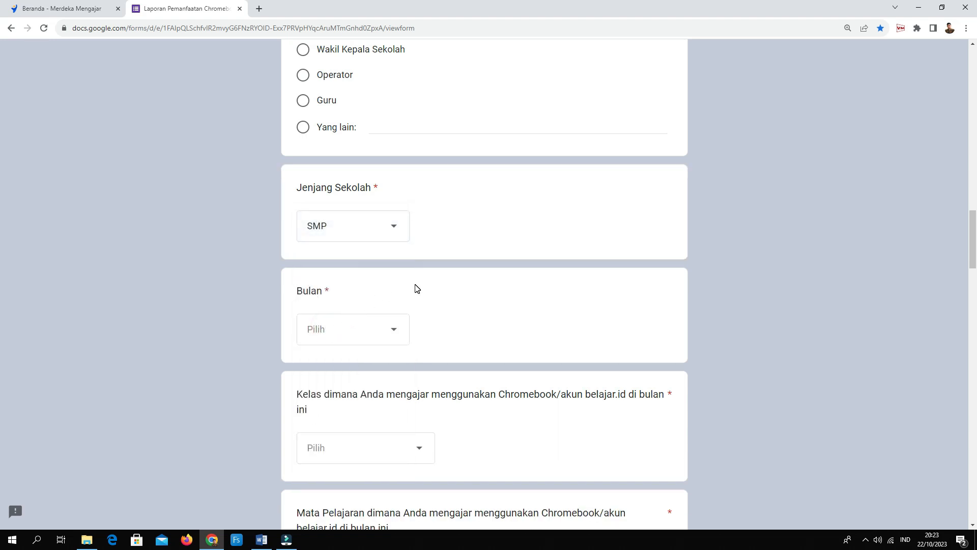
scroll(414, 286, down, 2)
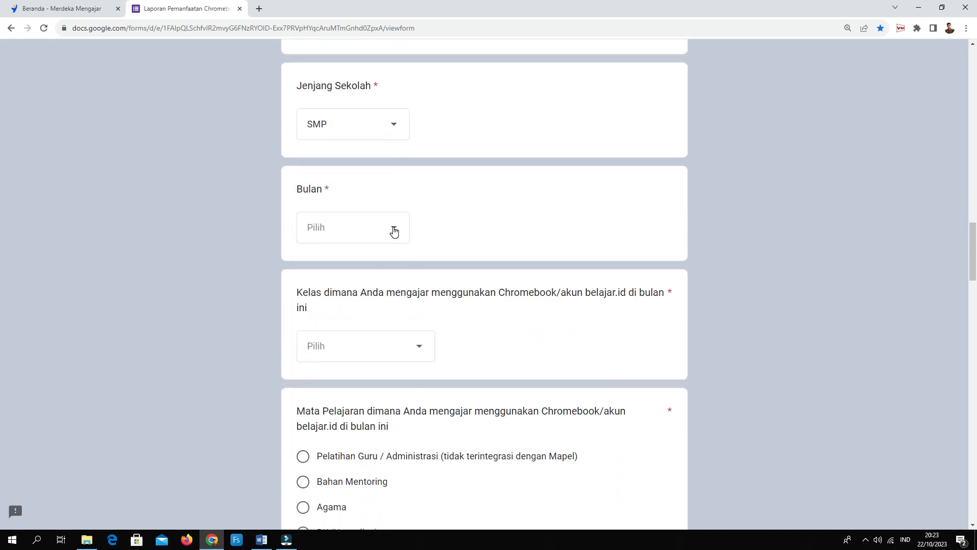
click(394, 230)
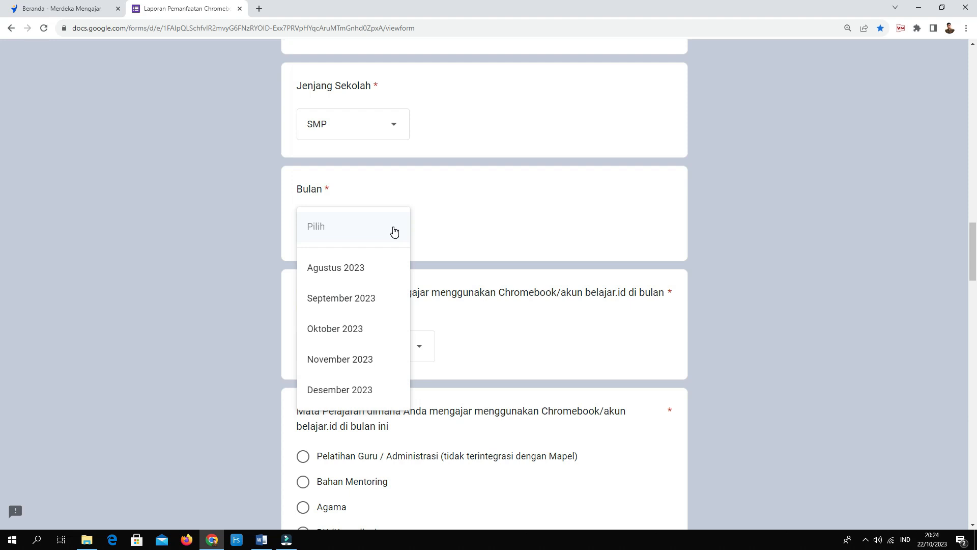
click(348, 301)
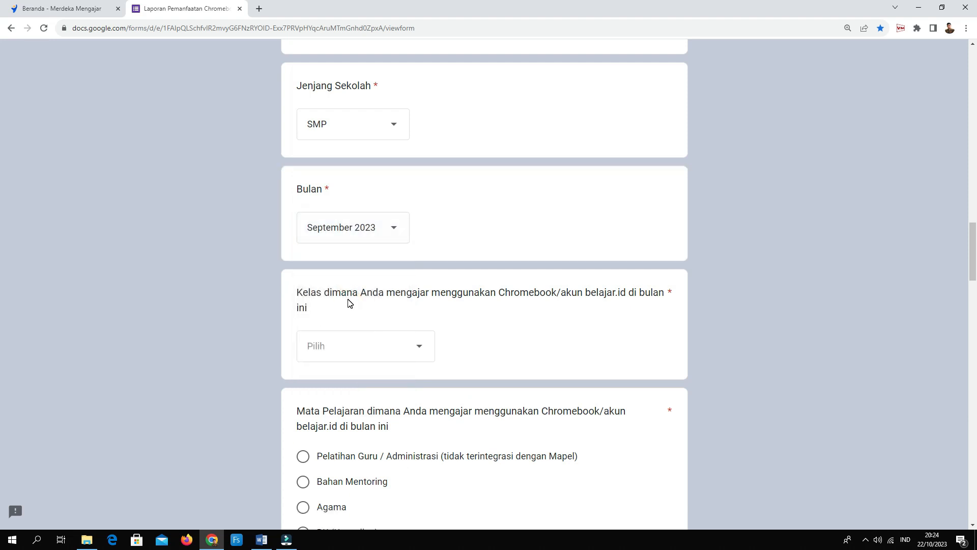
Choose grade 9 as the class and Bahasa Indonesia as the subject taught.
scroll(382, 286, down, 3)
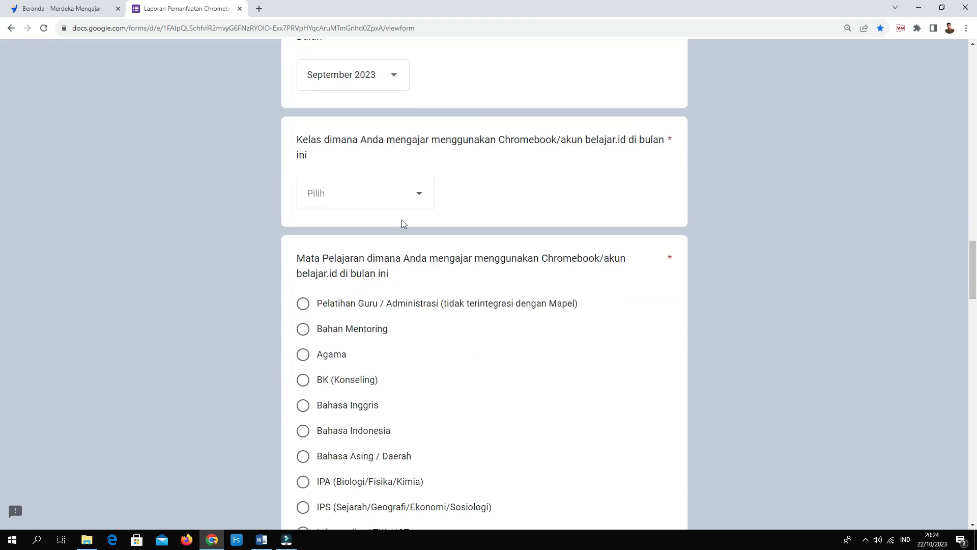
click(418, 196)
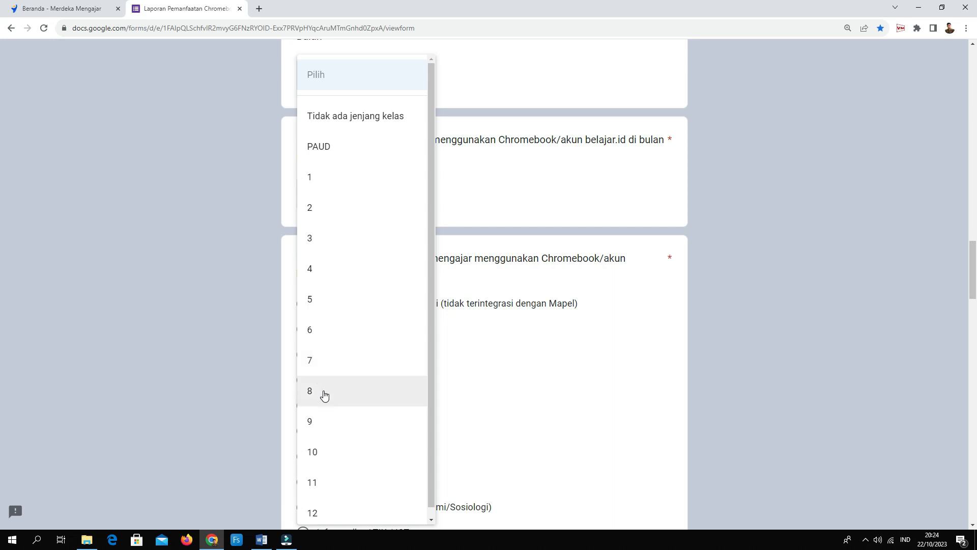
click(317, 421)
scroll(397, 370, down, 2)
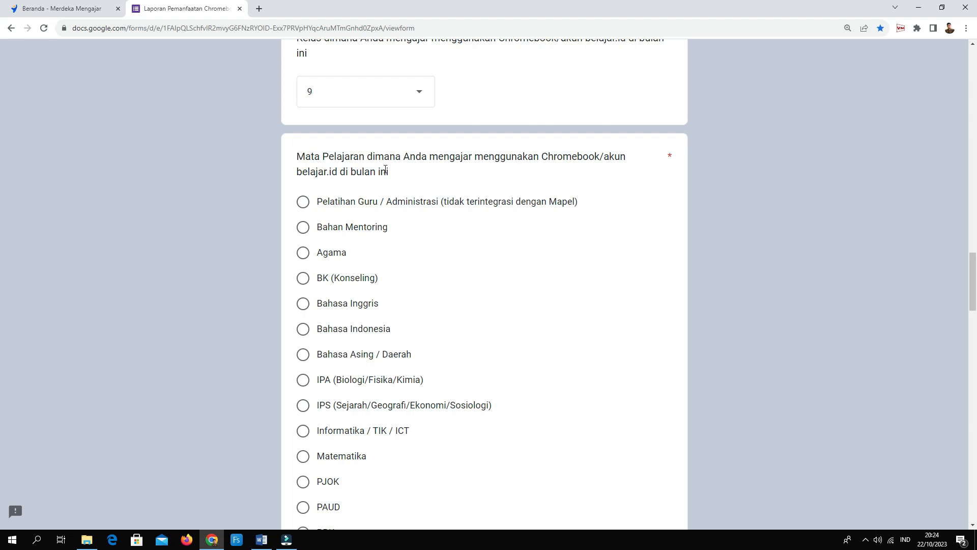
click(304, 330)
scroll(442, 312, down, 7)
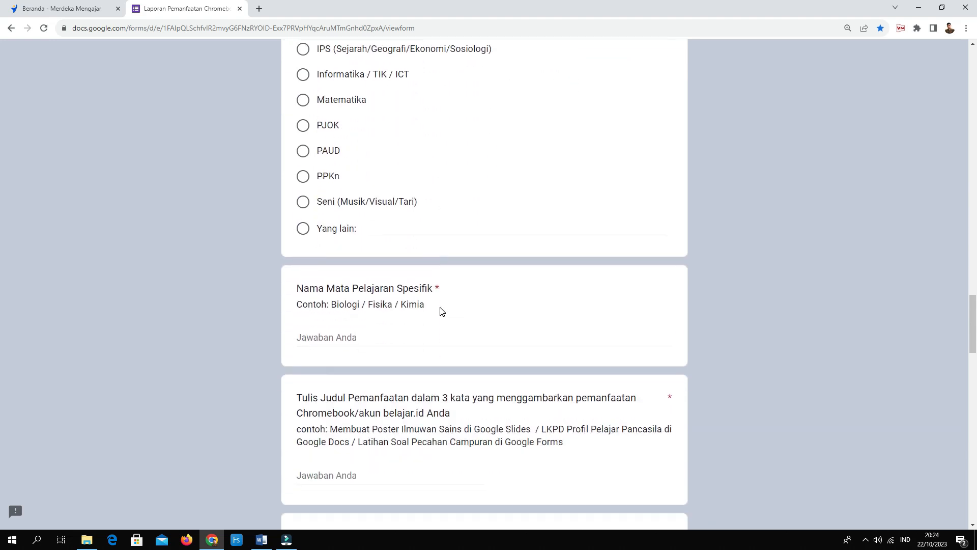
scroll(441, 312, down, 2)
Enter Bahasa Indonesia as specific subject and title 'Membuat bahan Ajar menggunakan akun belajar.id pada canva'.
click(328, 235)
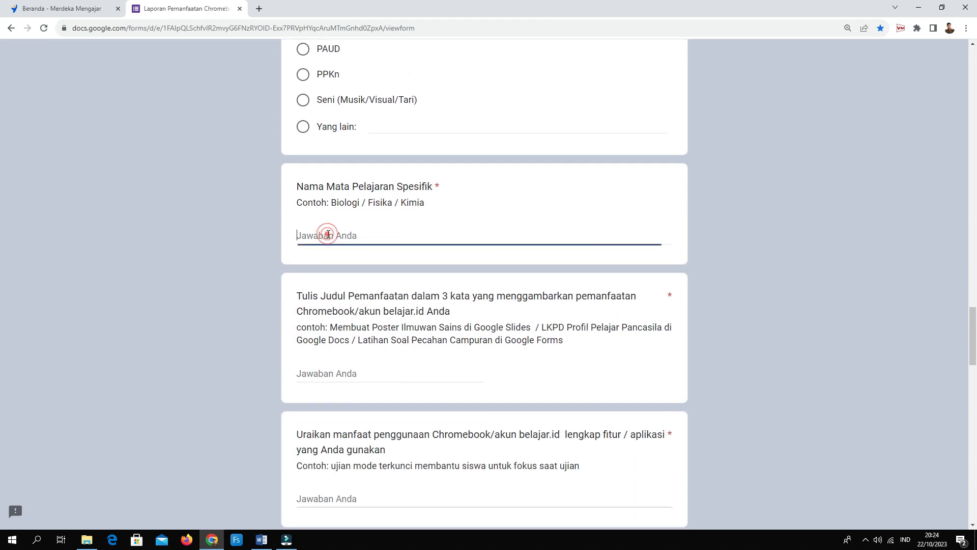
text(Ba)
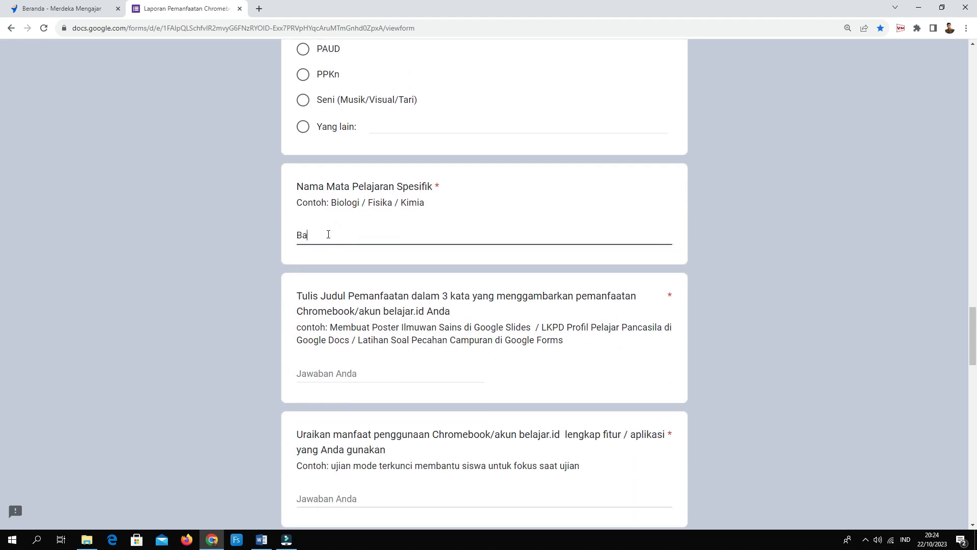
text(hasa Indonesia)
click(351, 379)
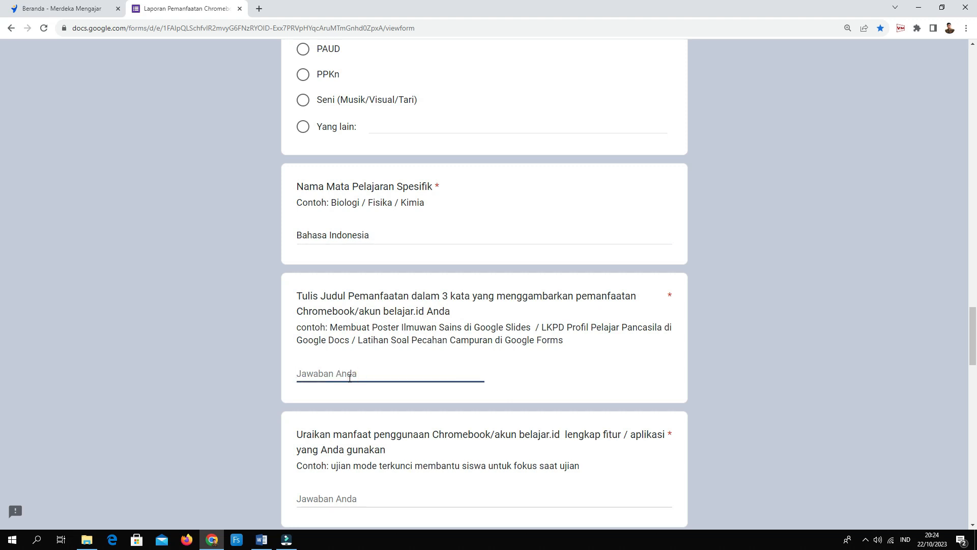
text(Membuat bahanaAjar menggunakan ak)
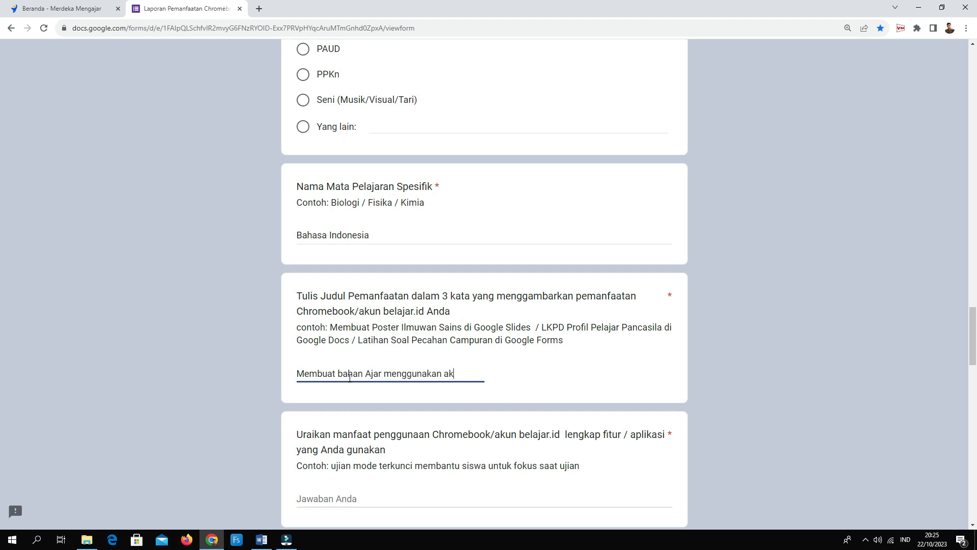
text(un belaj)
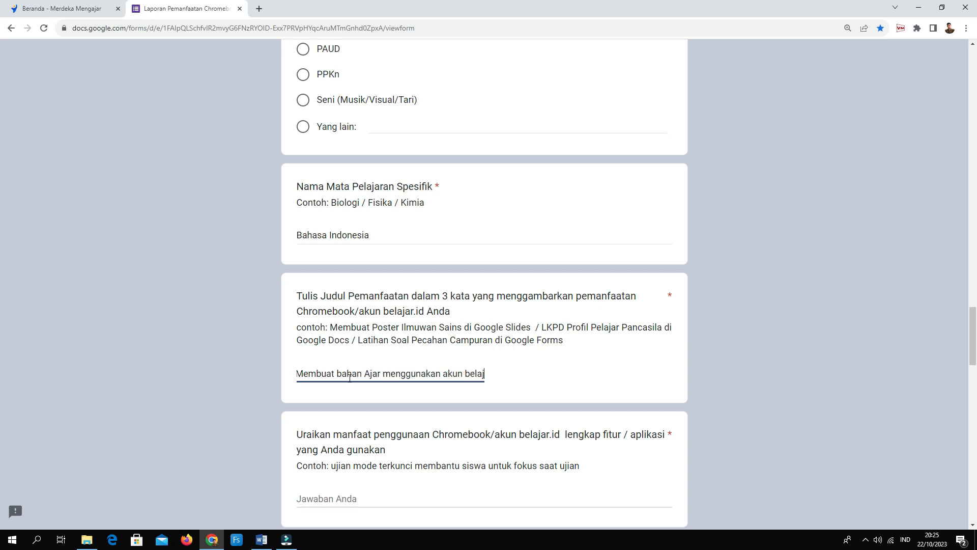
text(ar.id)
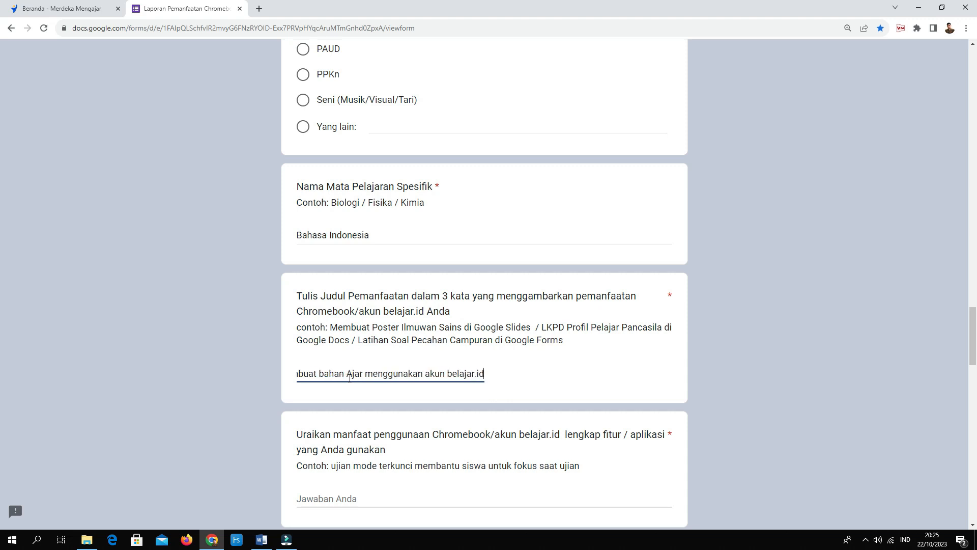
text( pada canva)
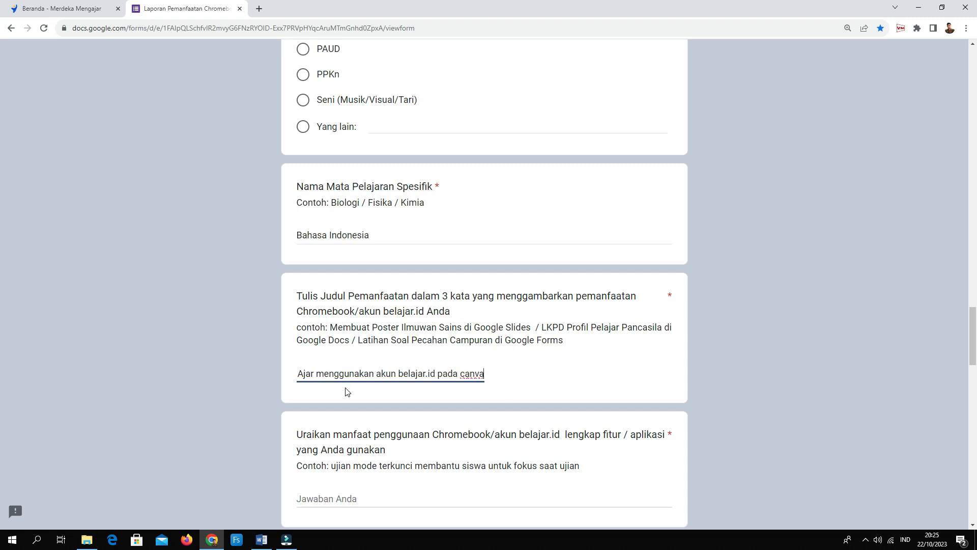
scroll(370, 419, down, 2)
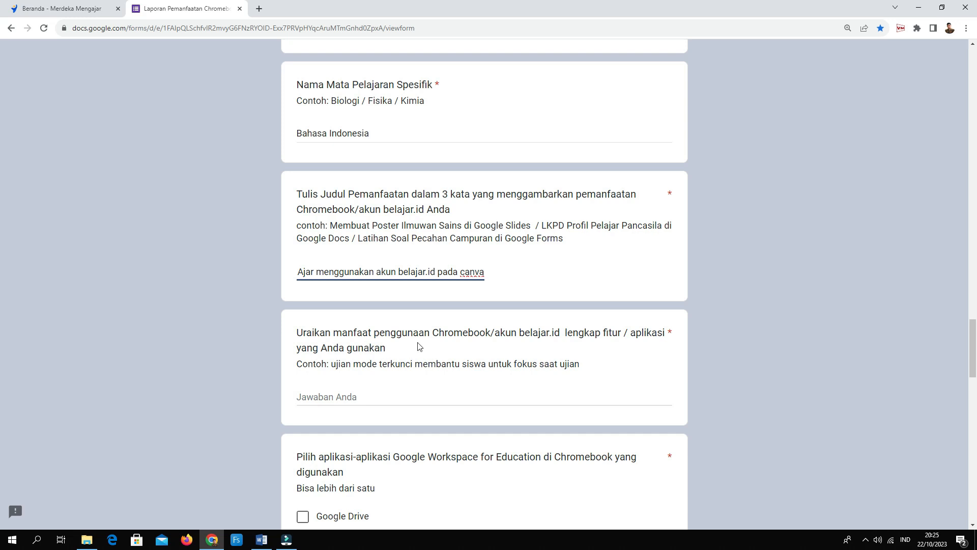
click(336, 397)
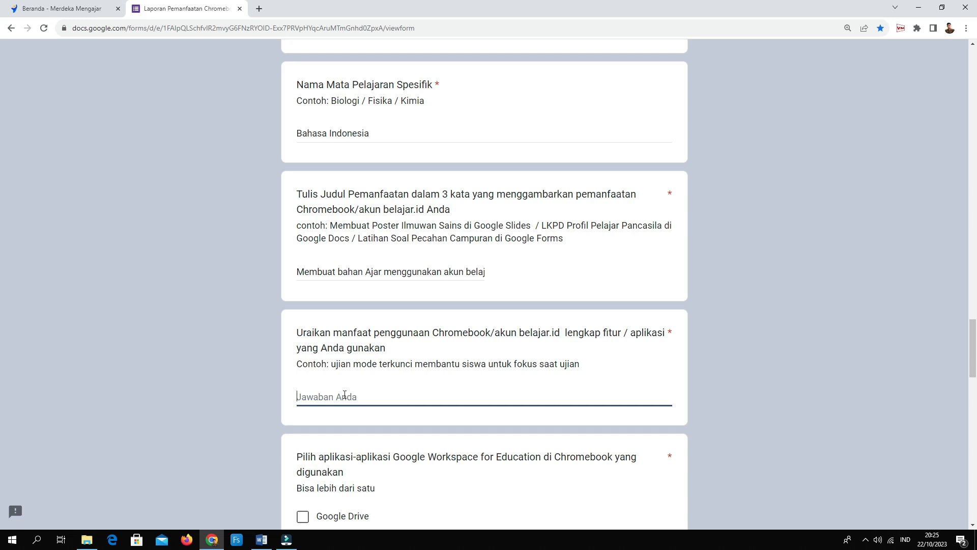
Enter 'Membuat flipbook dalam pembelajaran berdiferensiasi' as the benefits description.
click(334, 398)
text(Membuat flipbook dalam pemb)
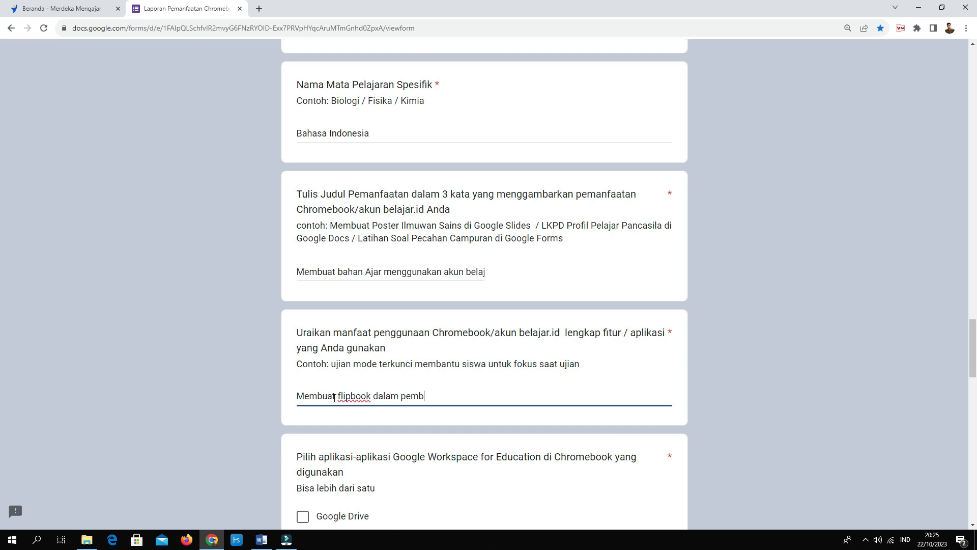
text(elajaran berdiferensiasi)
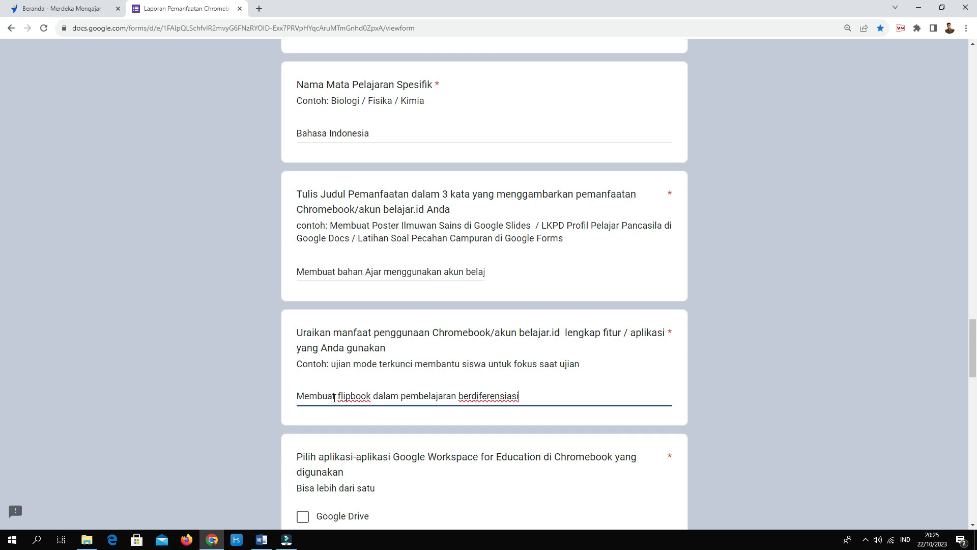
Enter 'Canva For Education' as the other app used, with a capital E.
scroll(376, 392, down, 3)
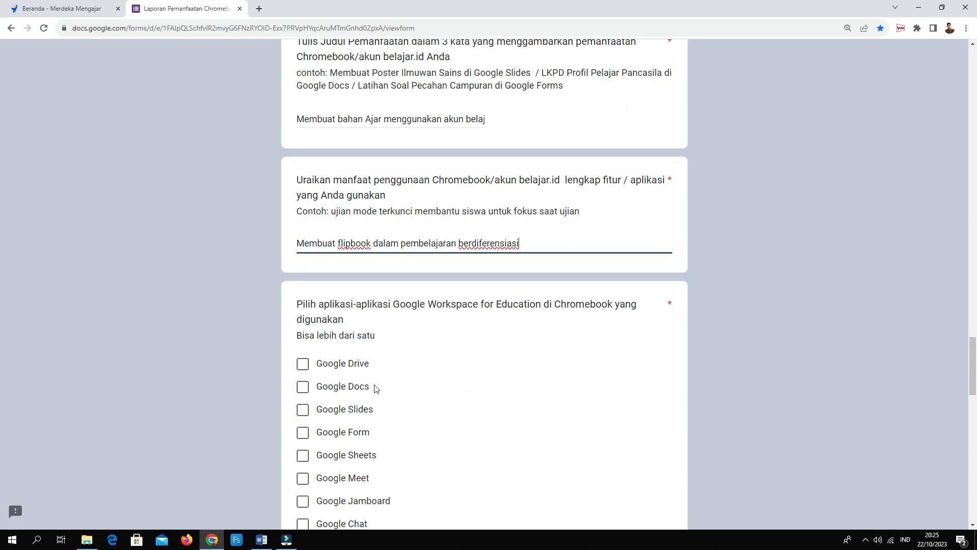
scroll(395, 395, down, 5)
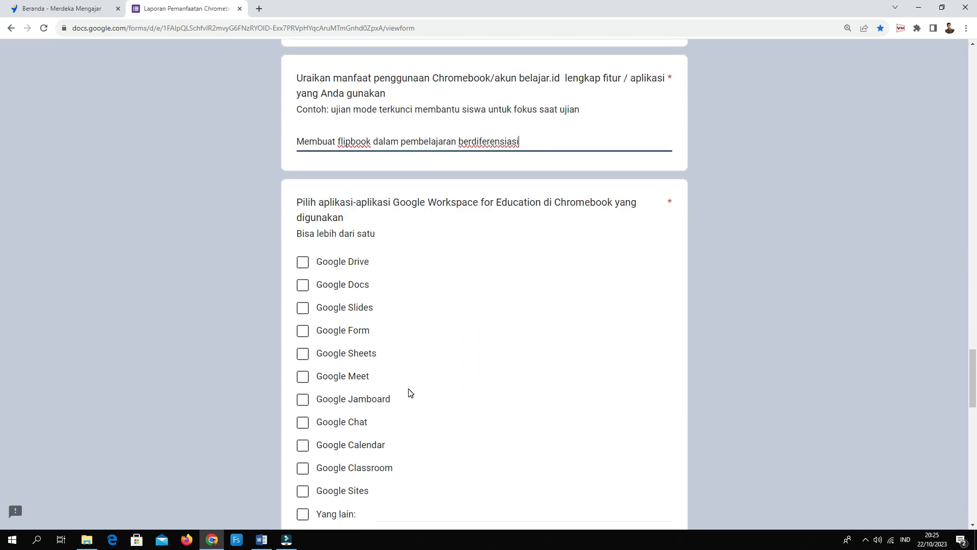
click(390, 362)
text(Ca)
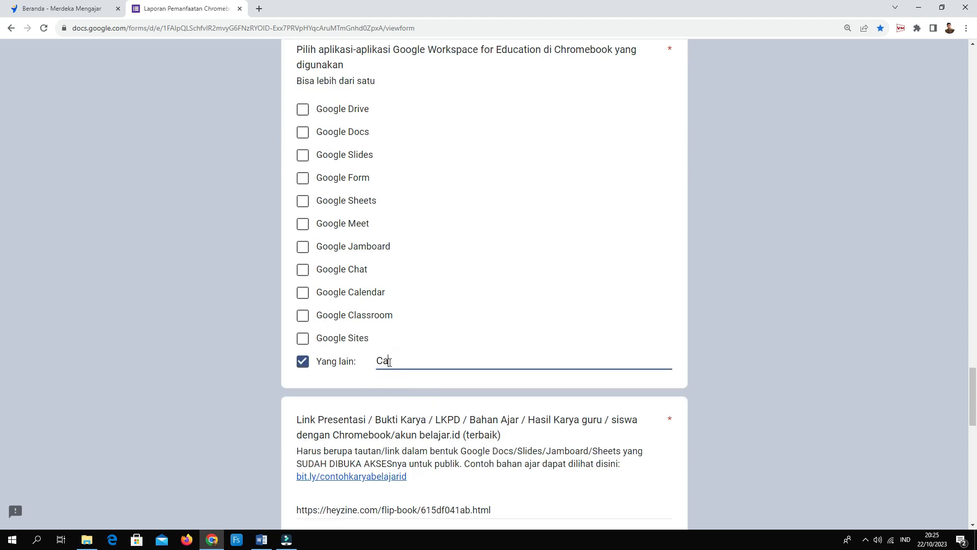
text(nva For education)
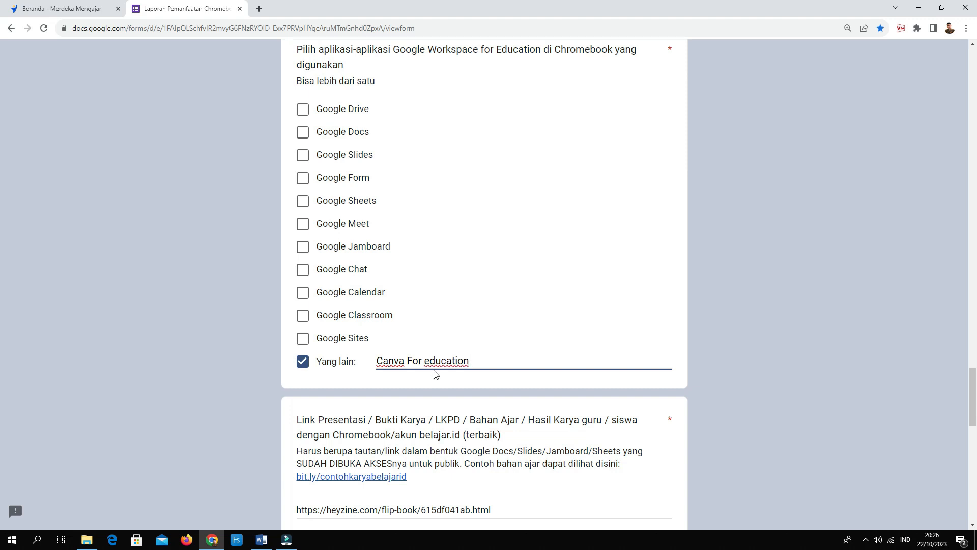
click(430, 360)
key(BackSpace)
text(E)
Open the bit.ly example work link in a new tab.
scroll(511, 332, down, 2)
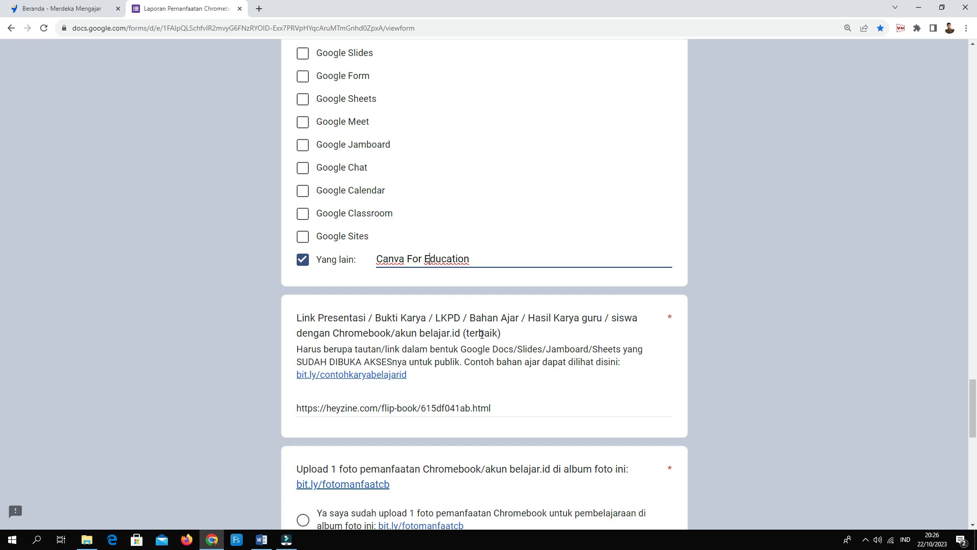
scroll(344, 335, down, 2)
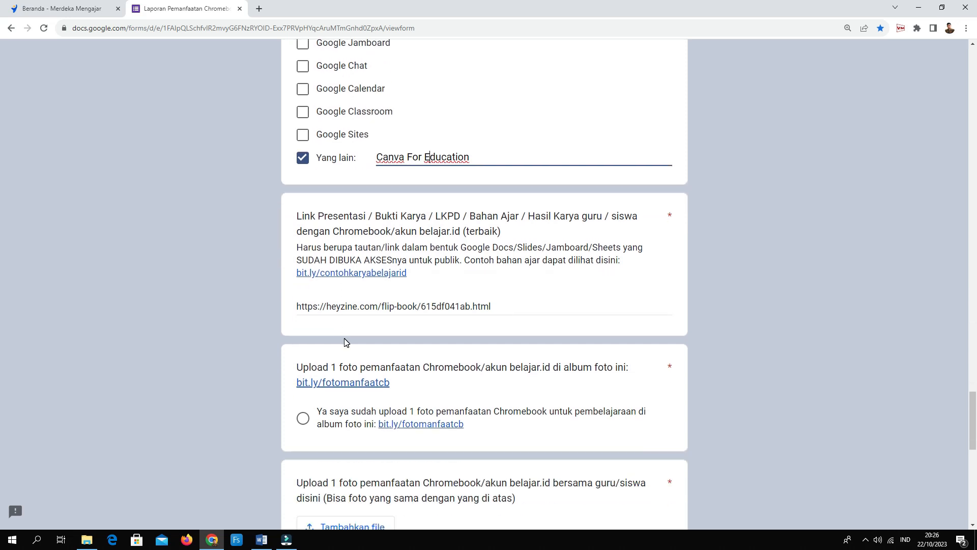
click(362, 275)
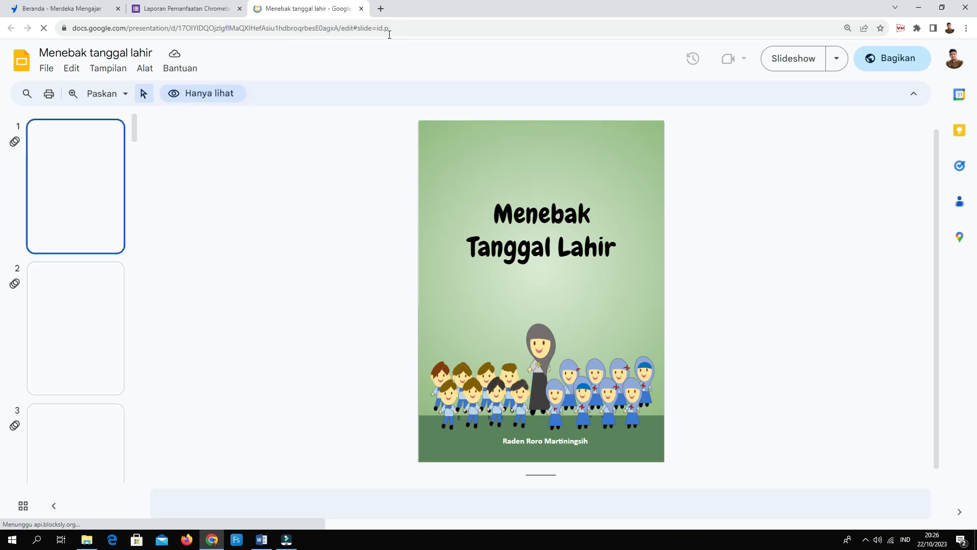
Close the Menebak Tanggal Lahir example slides tab.
click(362, 10)
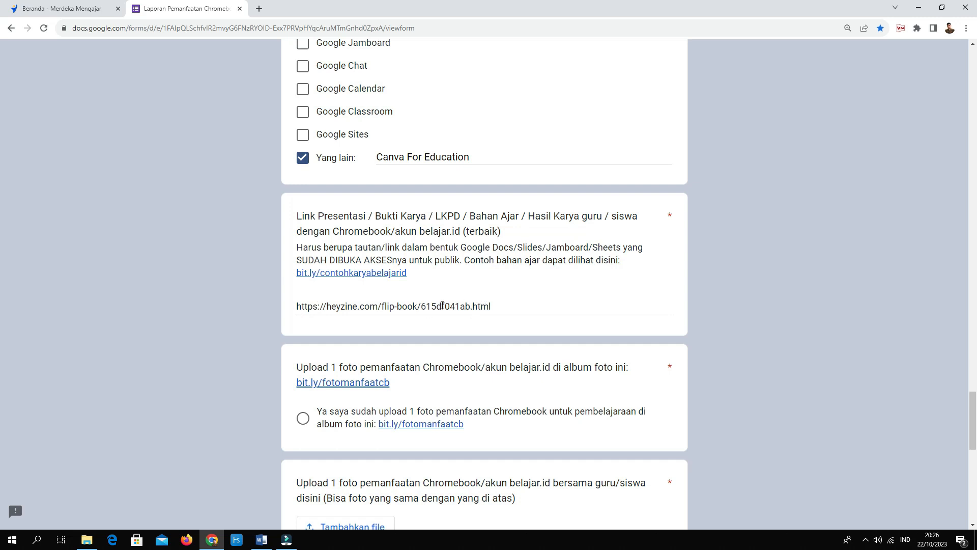
Answer 'Ya' to the album question and upload 'Desain tanpa judul (3)' from Downloads.
scroll(438, 308, down, 2)
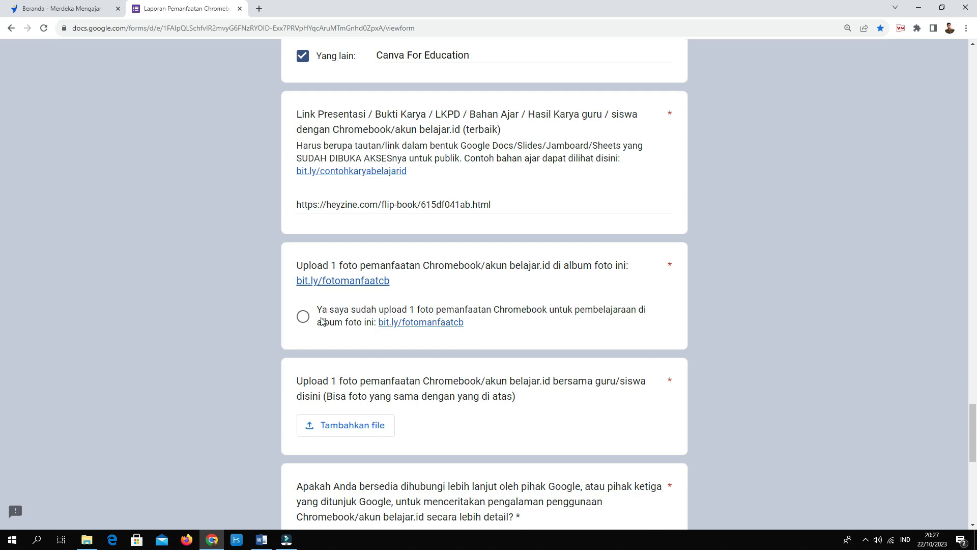
click(303, 317)
scroll(389, 306, down, 2)
click(350, 324)
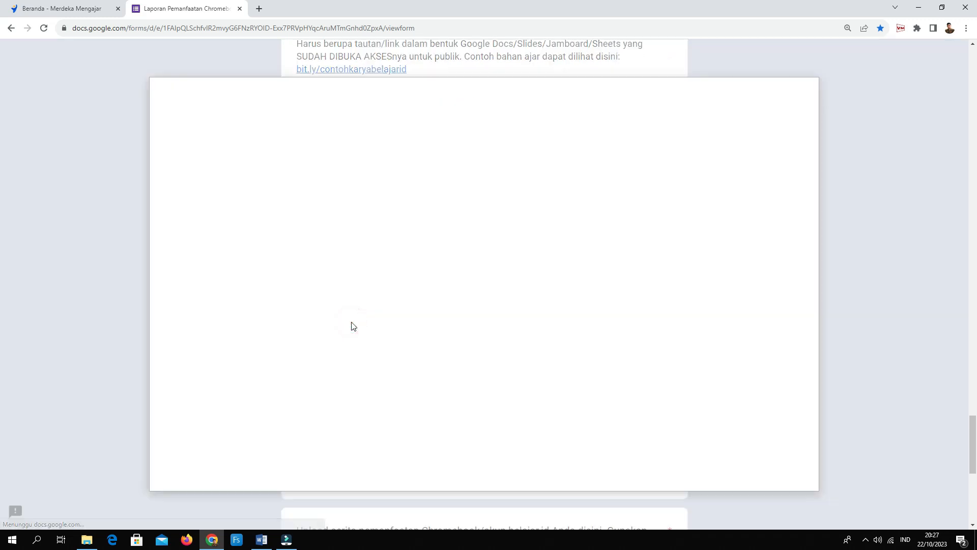
click(468, 386)
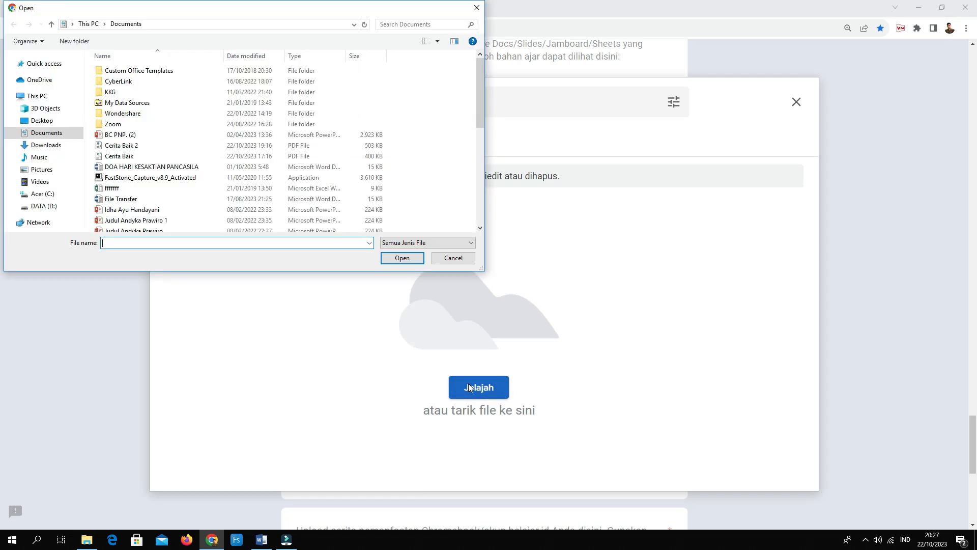
click(46, 146)
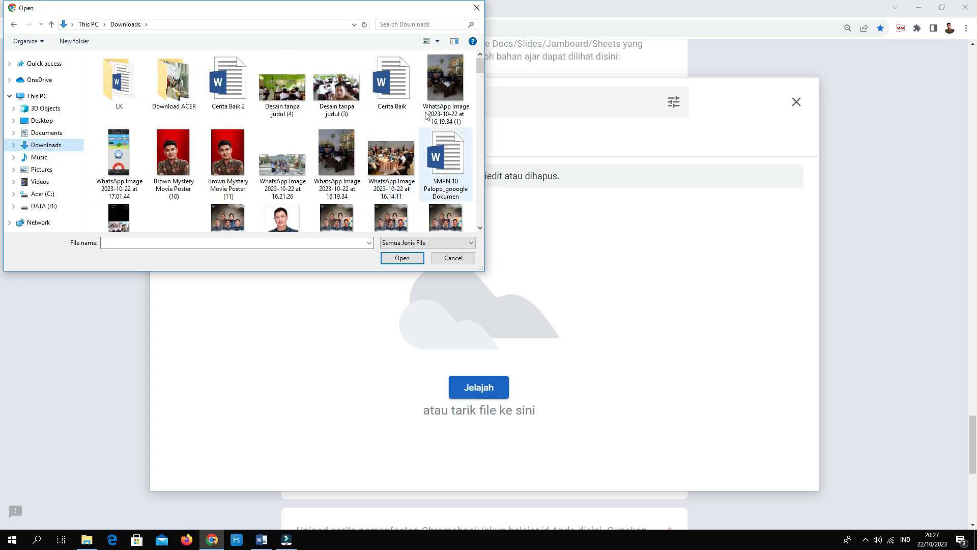
click(337, 88)
click(402, 258)
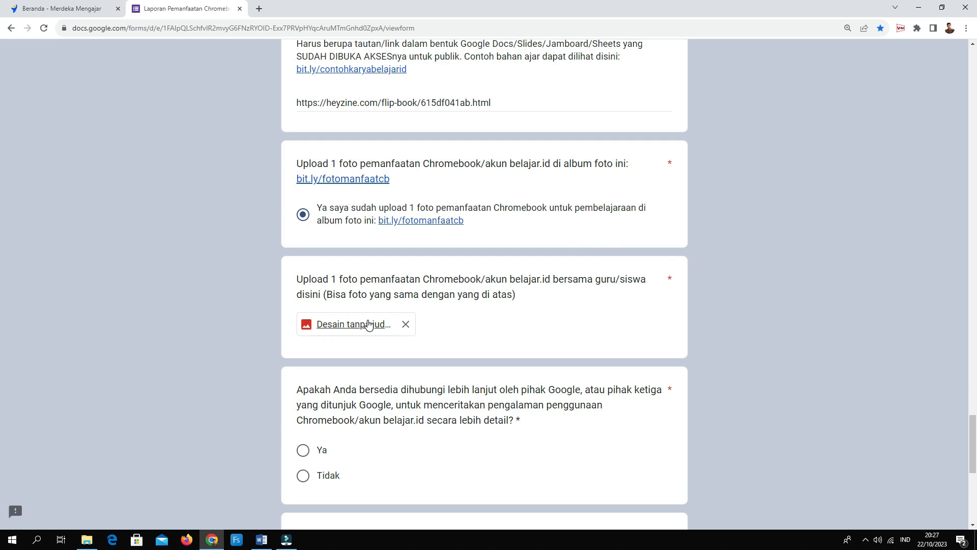
Answer 'Ya' to being contacted by Google or a third party about Chromebook use.
scroll(357, 329, down, 3)
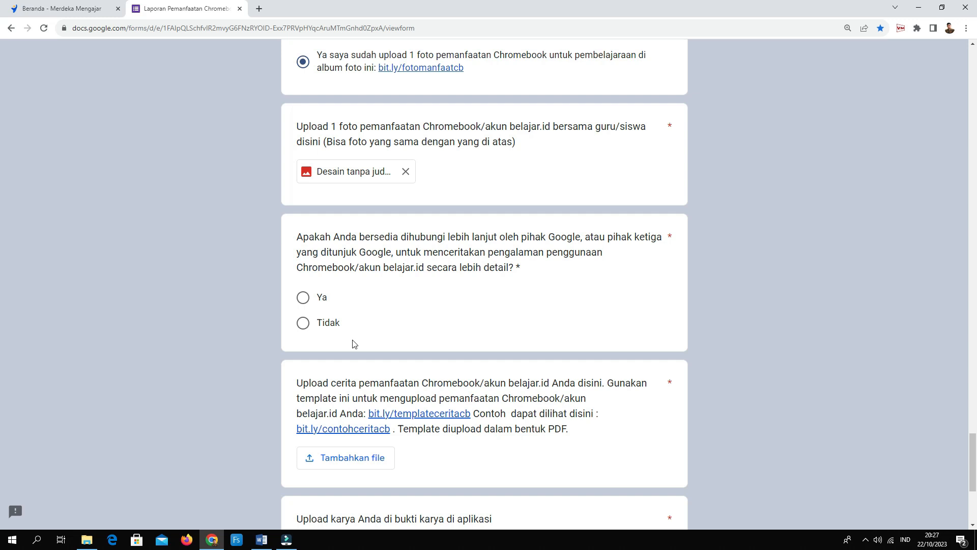
click(302, 299)
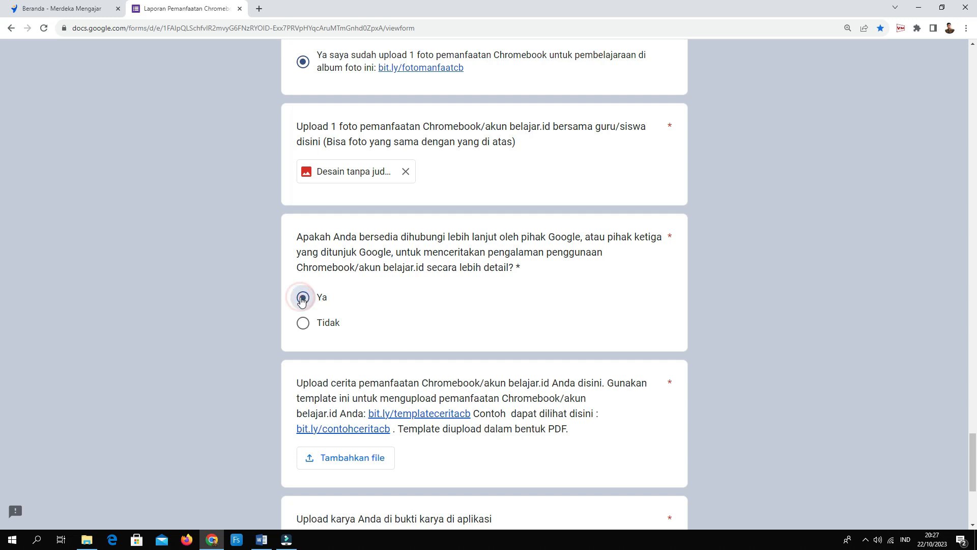
click(303, 325)
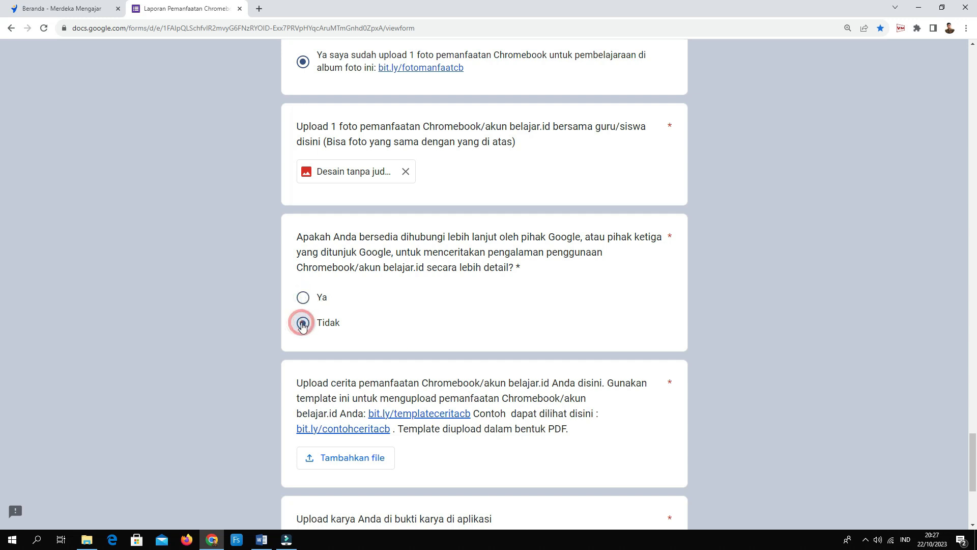
click(305, 301)
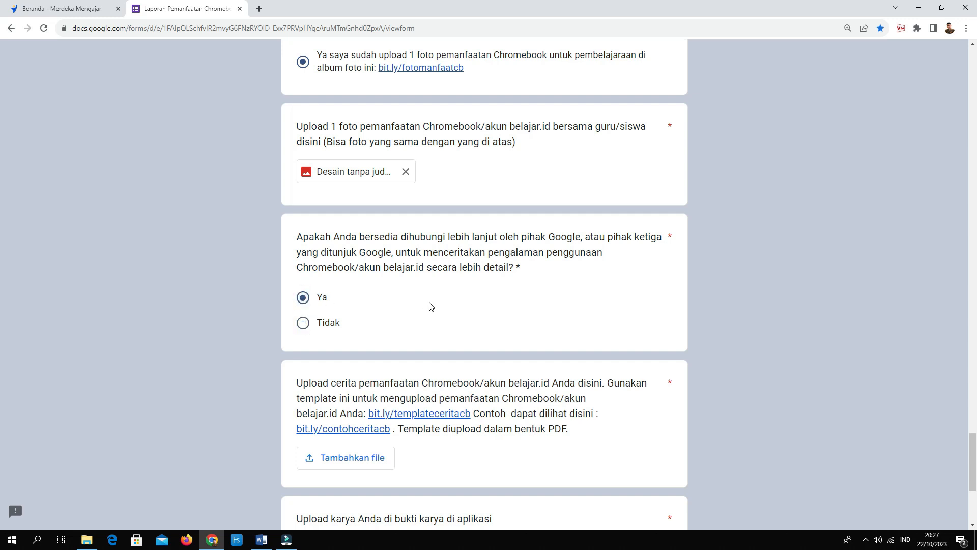
scroll(429, 311, down, 3)
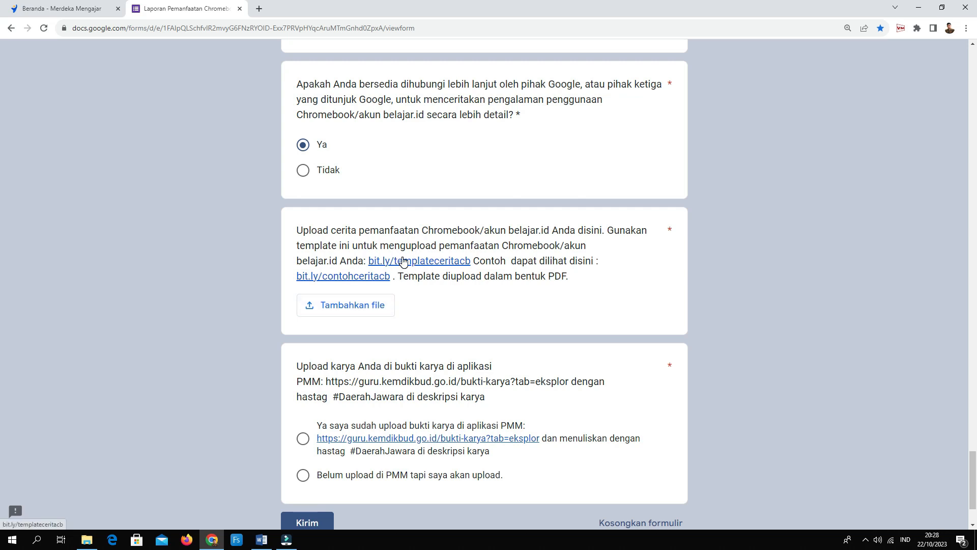
Open the story template's 'Salin dokumen' copy page in a new tab and come back to the report form.
click(404, 264)
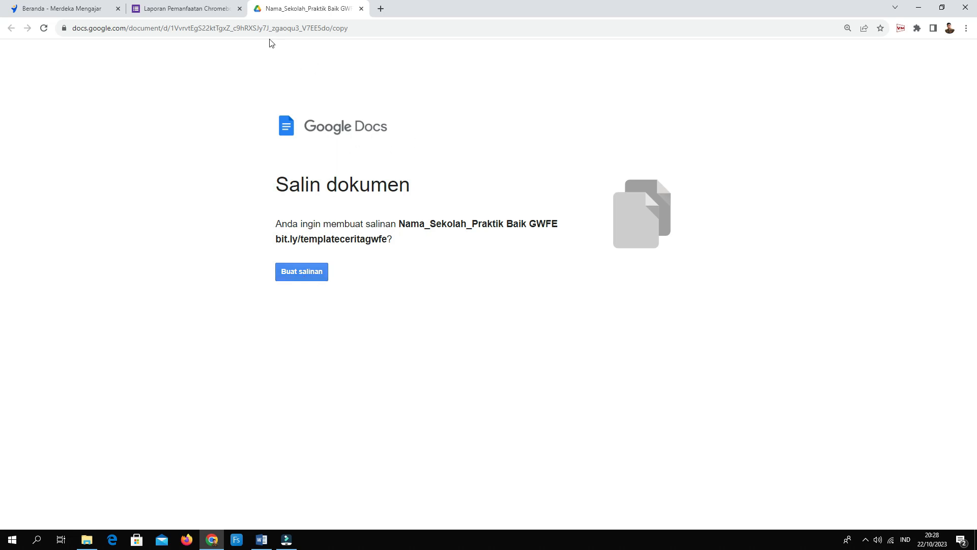
click(218, 11)
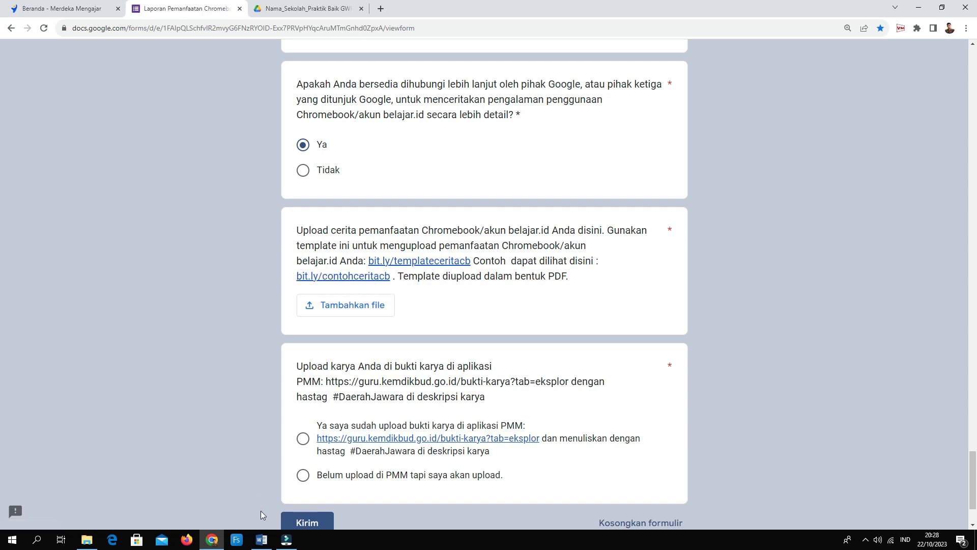
Look through the Cerita Baik 2 document in Word, then return to the Chrome report form.
click(261, 541)
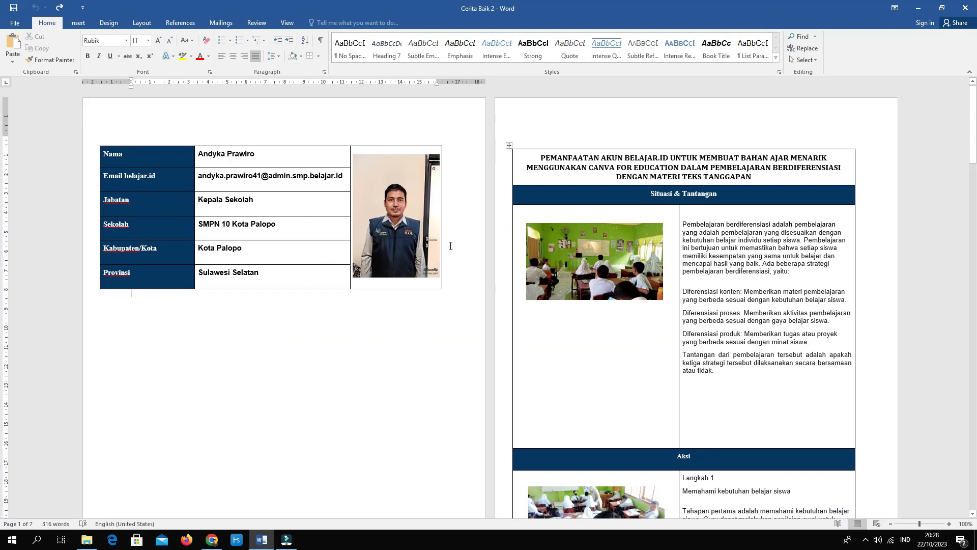
scroll(581, 338, down, 6)
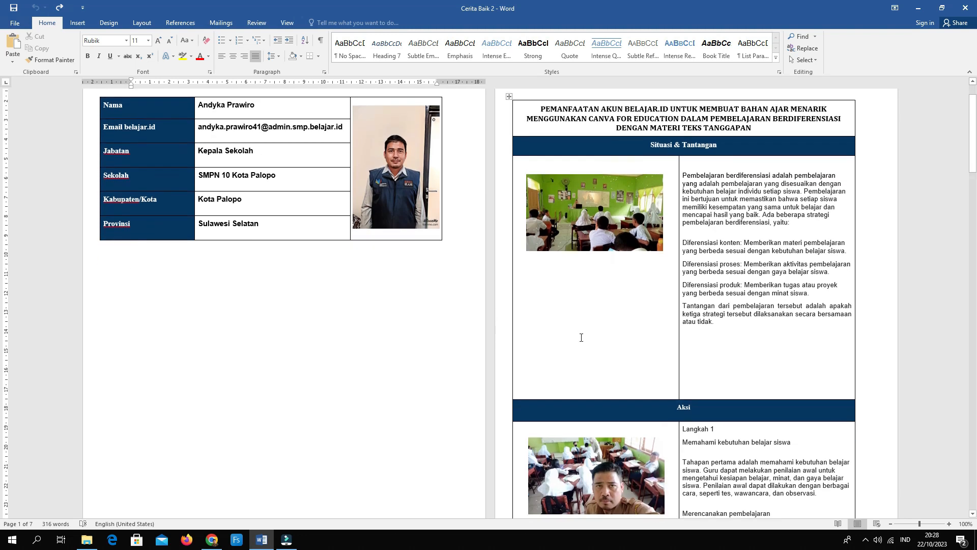
scroll(581, 338, down, 9)
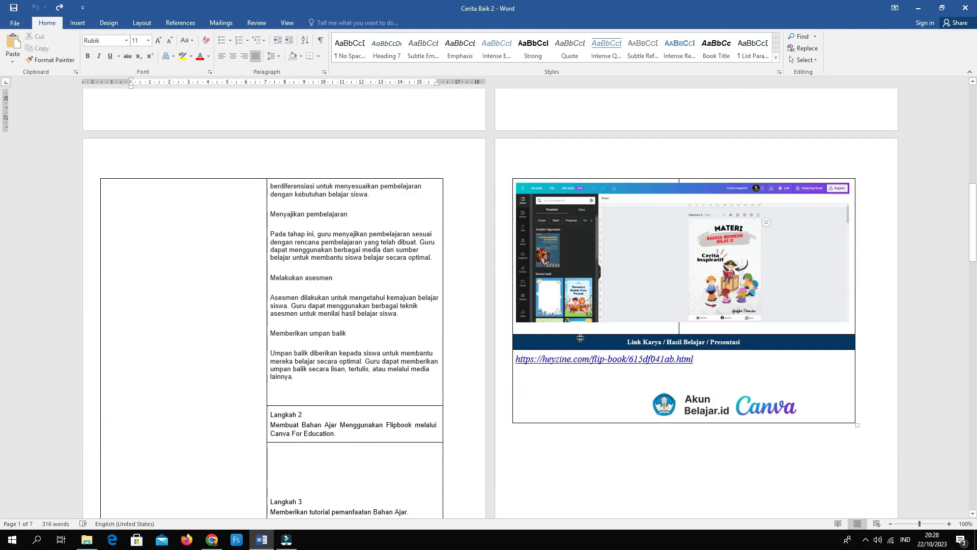
scroll(579, 338, up, 7)
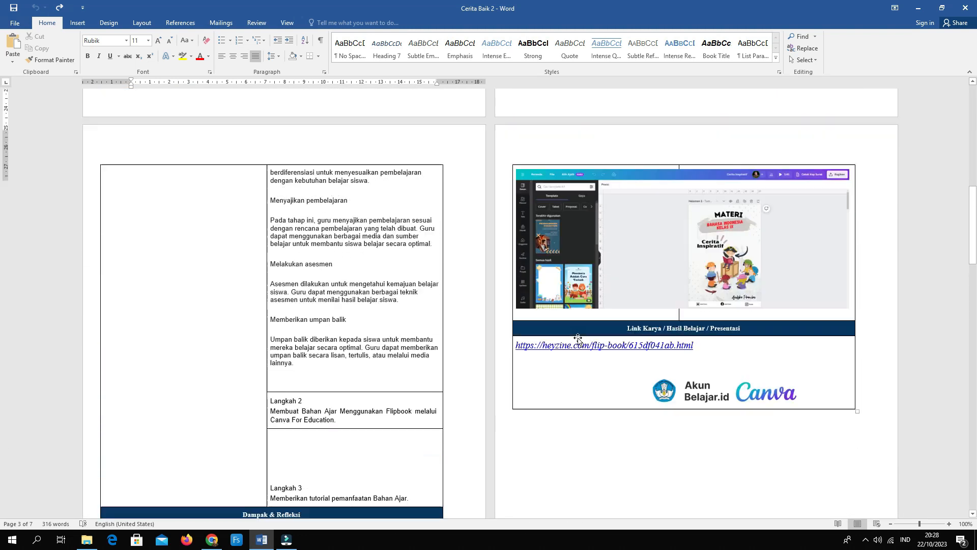
scroll(577, 341, up, 7)
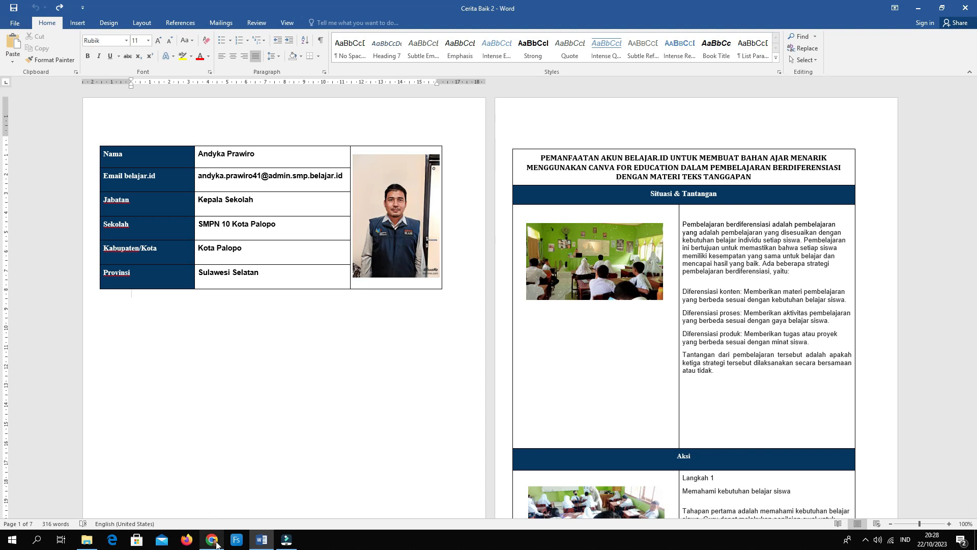
mouse_move(216, 544)
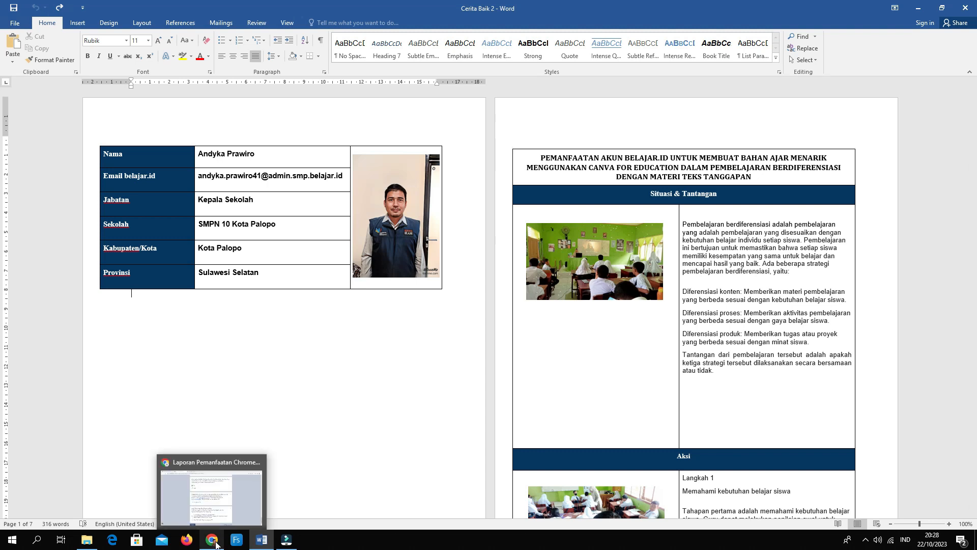
click(216, 543)
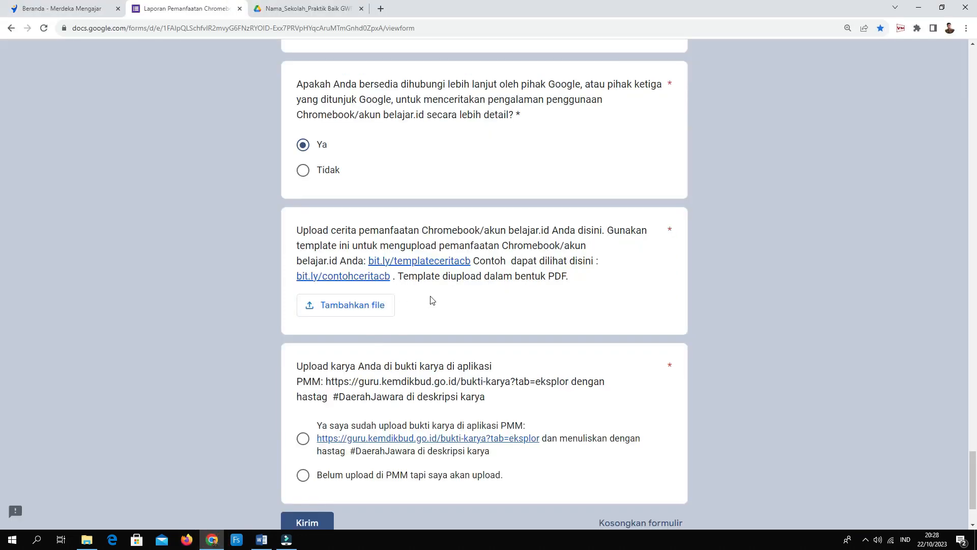
Attach Cerita Baik 2.pdf from the Documents folder to the story-upload question.
click(366, 309)
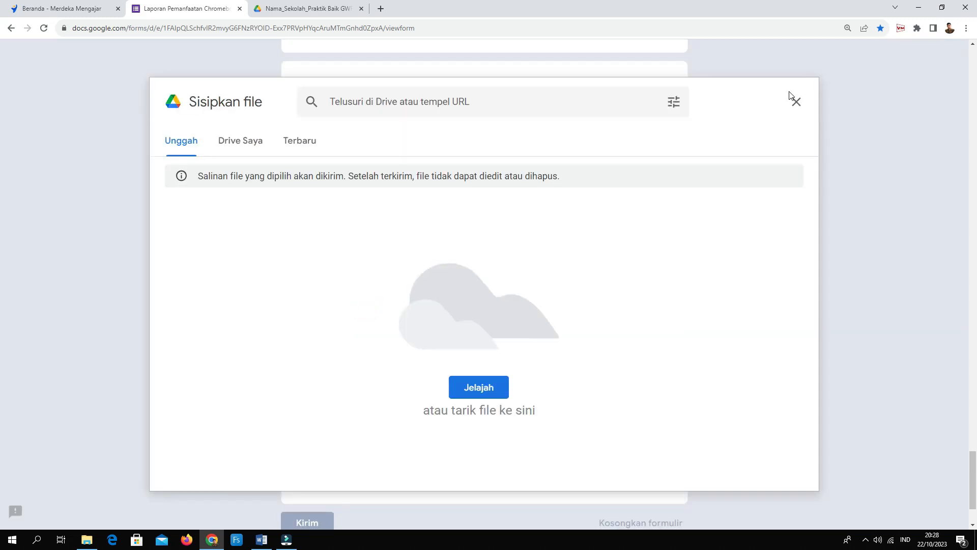
click(796, 101)
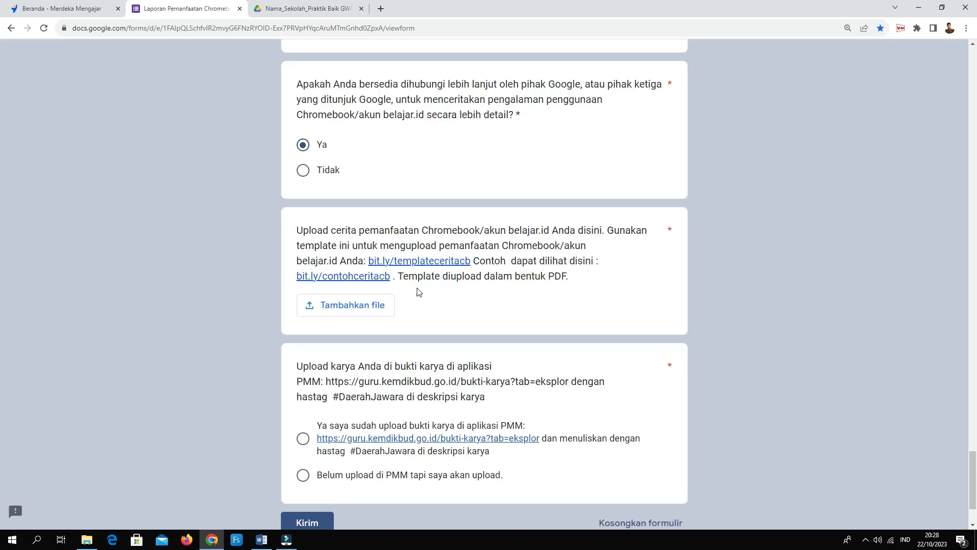
click(336, 308)
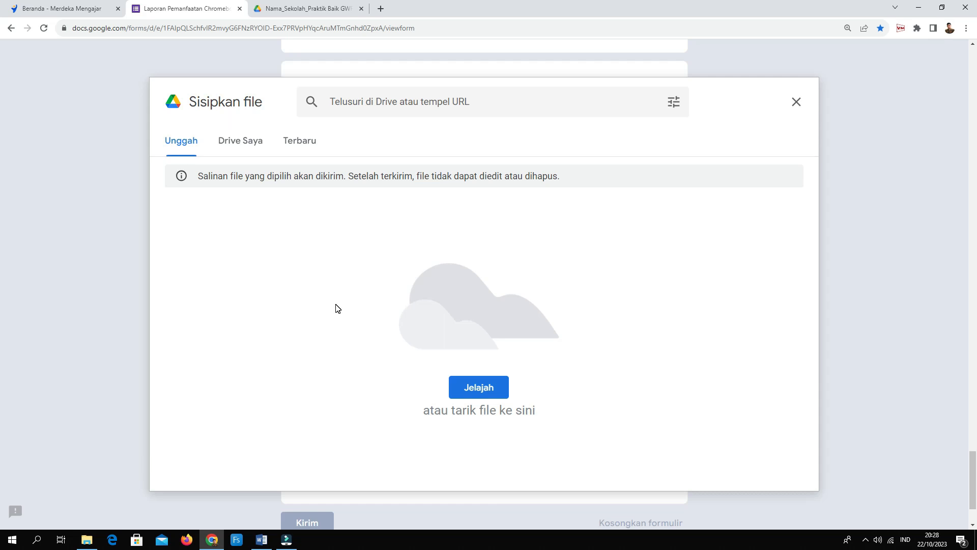
click(477, 388)
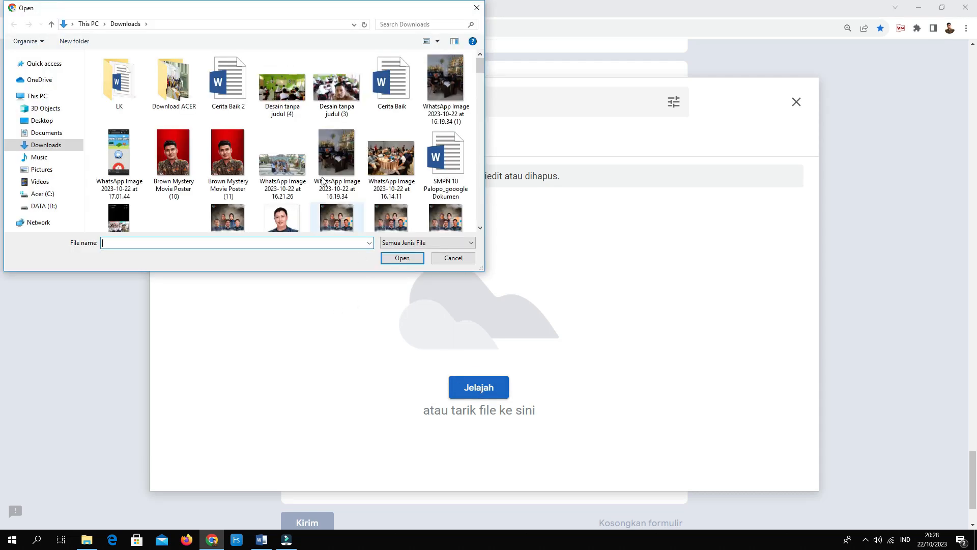
click(52, 134)
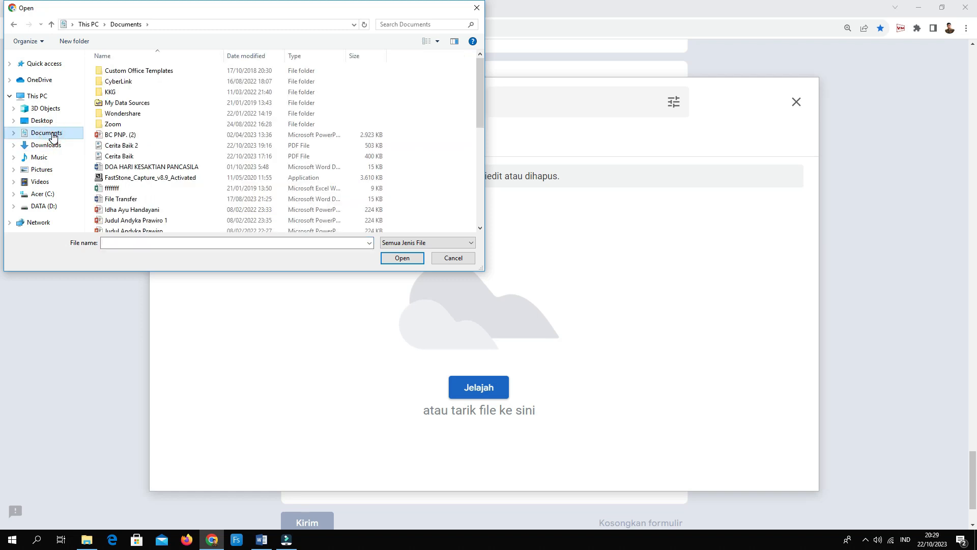
click(122, 146)
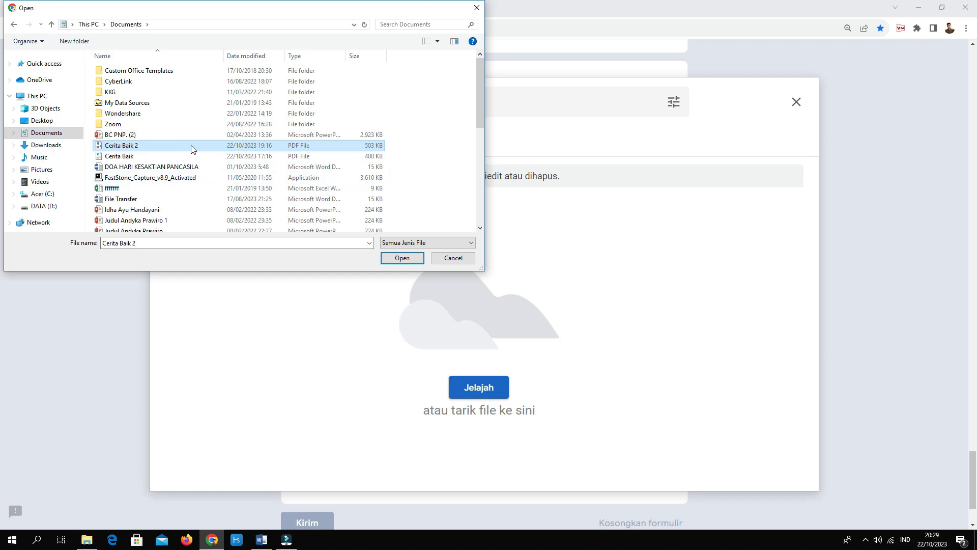
click(403, 258)
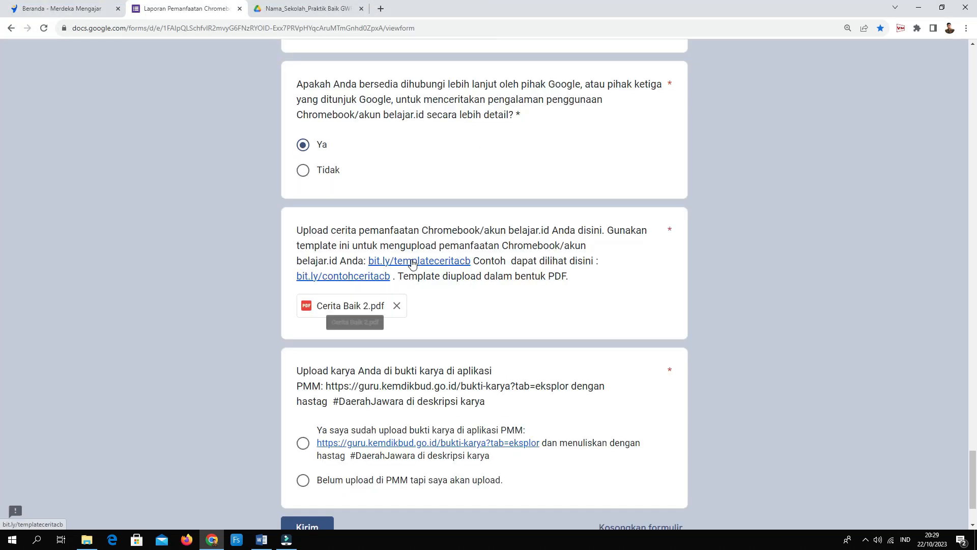
Check the bottom of the form, then switch to the Beranda - Merdeka Mengajar tab.
scroll(428, 300, down, 2)
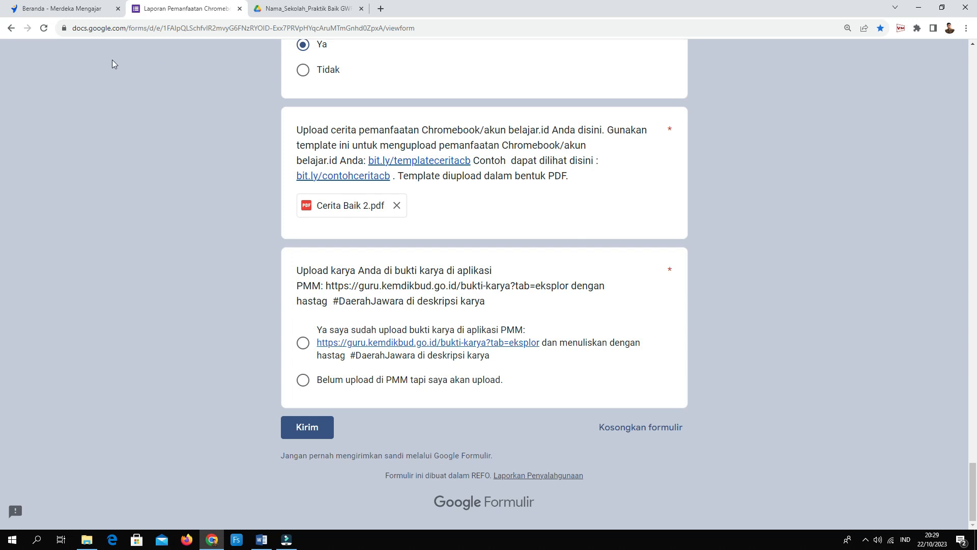
click(84, 9)
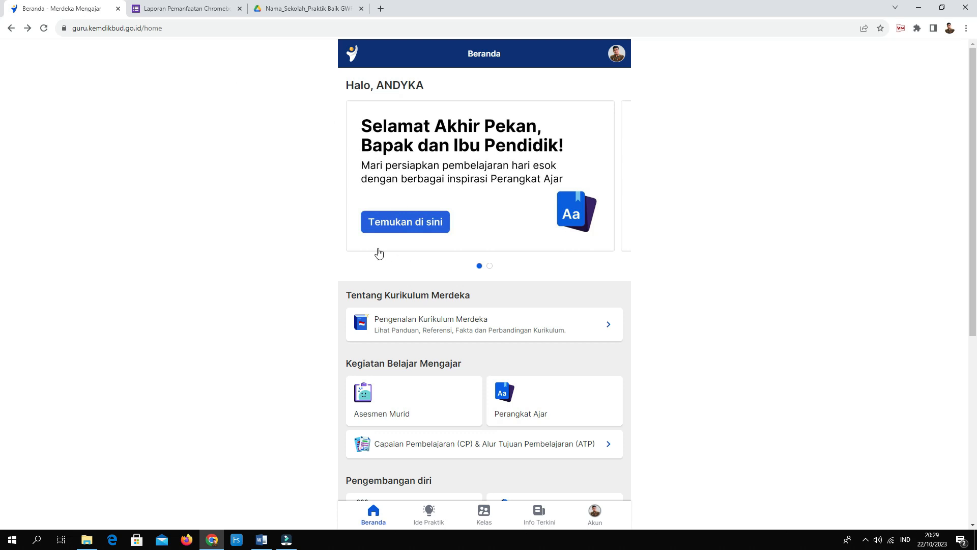
Scroll down the Beranda page and open the Bukti Karya card.
scroll(494, 260, down, 3)
scroll(493, 260, down, 2)
scroll(488, 260, up, 5)
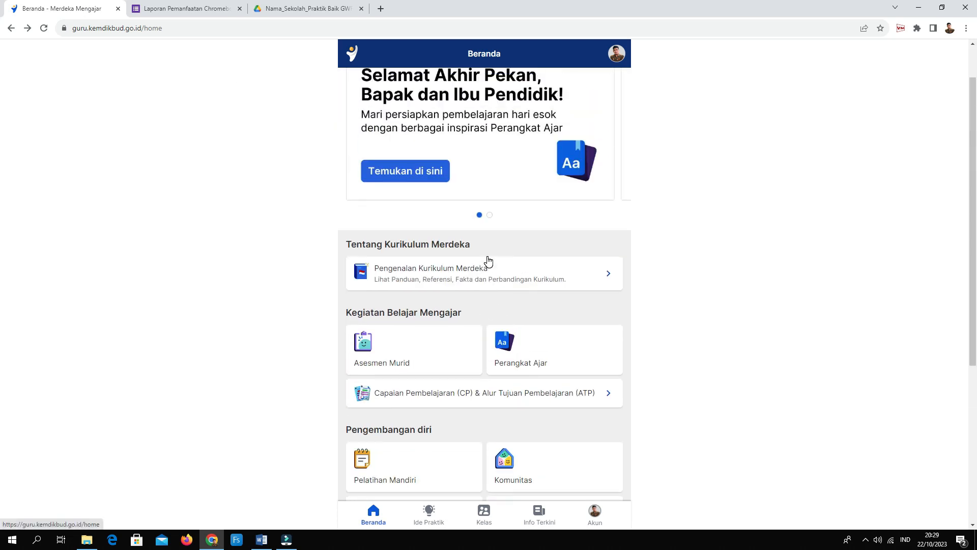
scroll(489, 260, down, 4)
scroll(487, 261, down, 1)
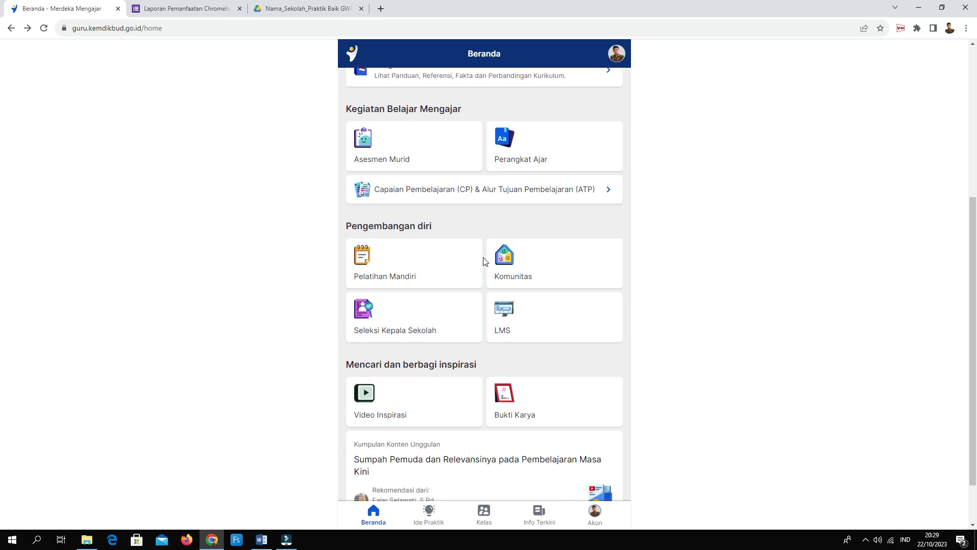
scroll(487, 227, down, 1)
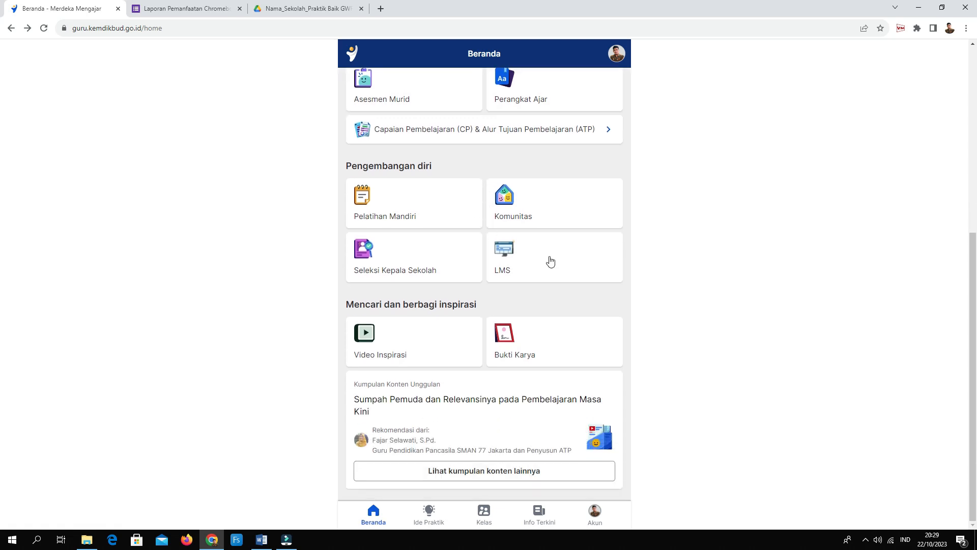
click(517, 346)
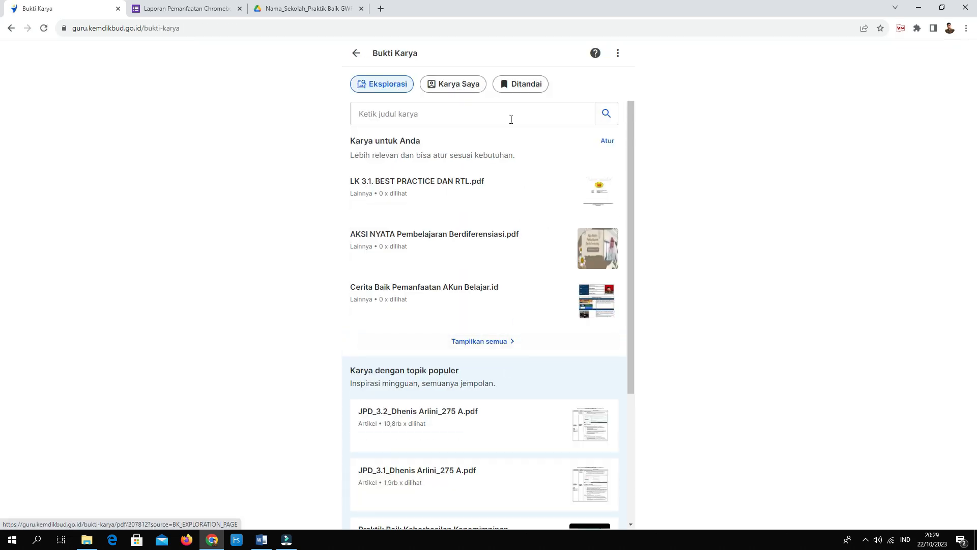
In Karya Saya, start a new work and put it in the Lainnya category.
click(447, 87)
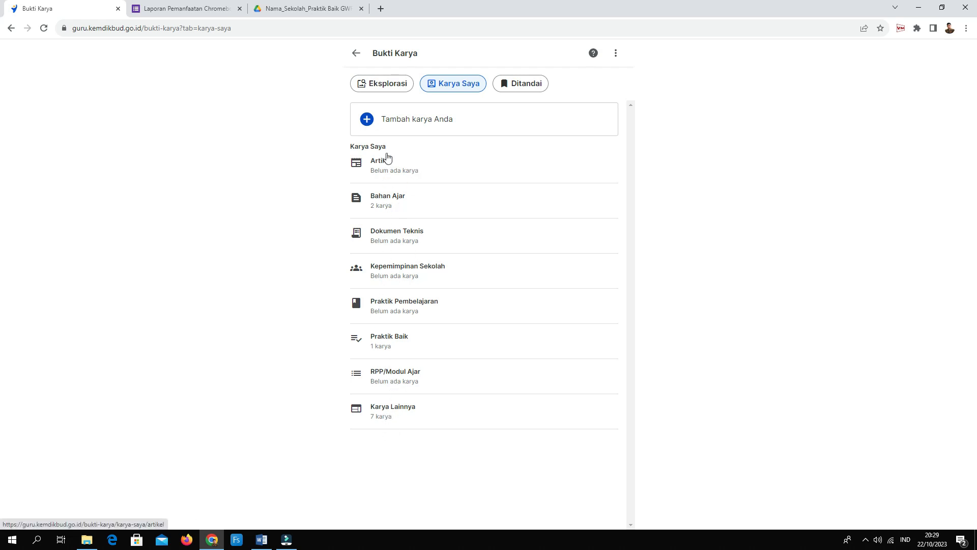
click(368, 121)
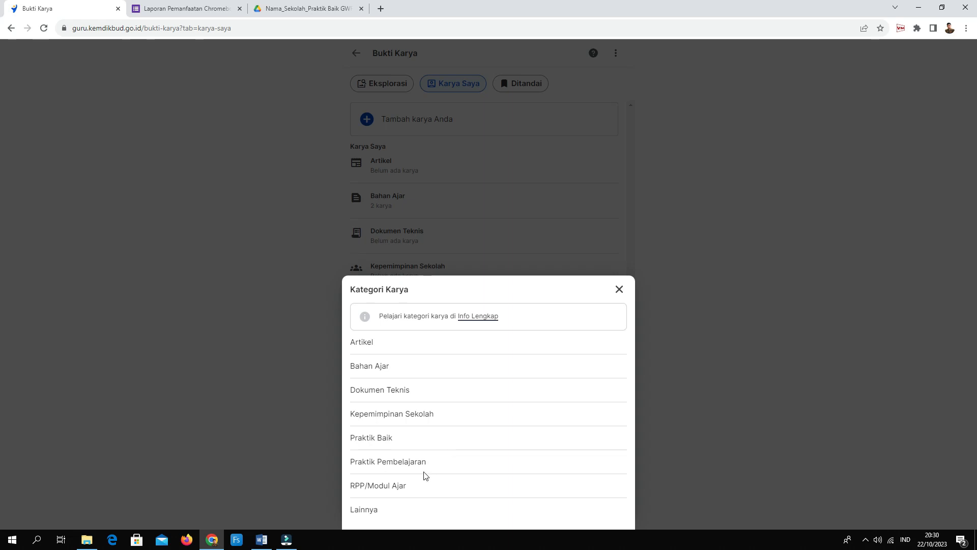
click(373, 510)
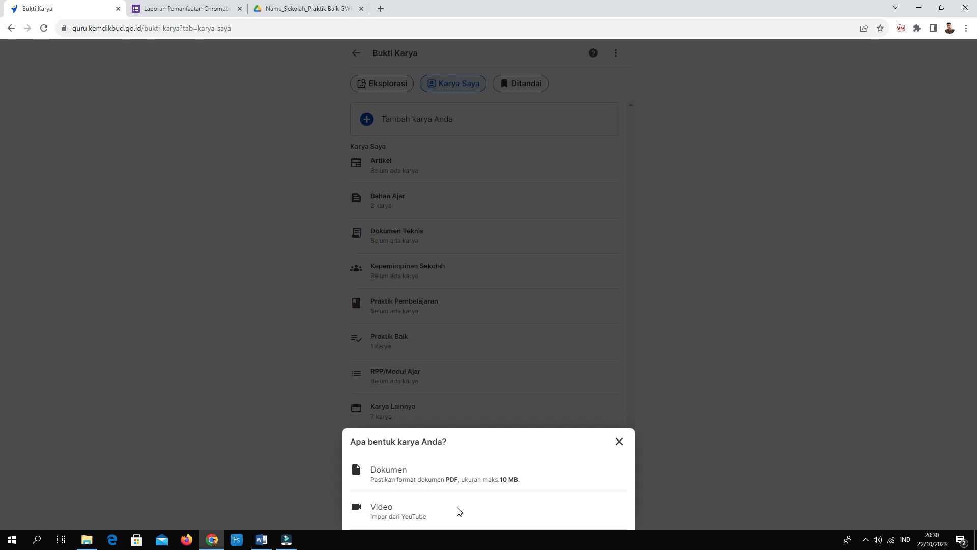
Choose Dokumen, select Cerita Baik 2 from Documents, review its preview and upload it.
click(403, 470)
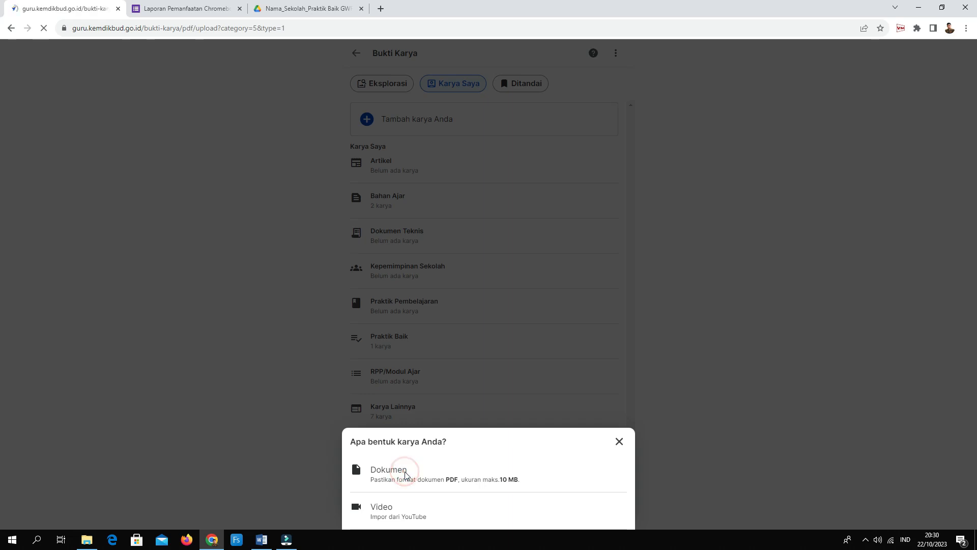
click(483, 308)
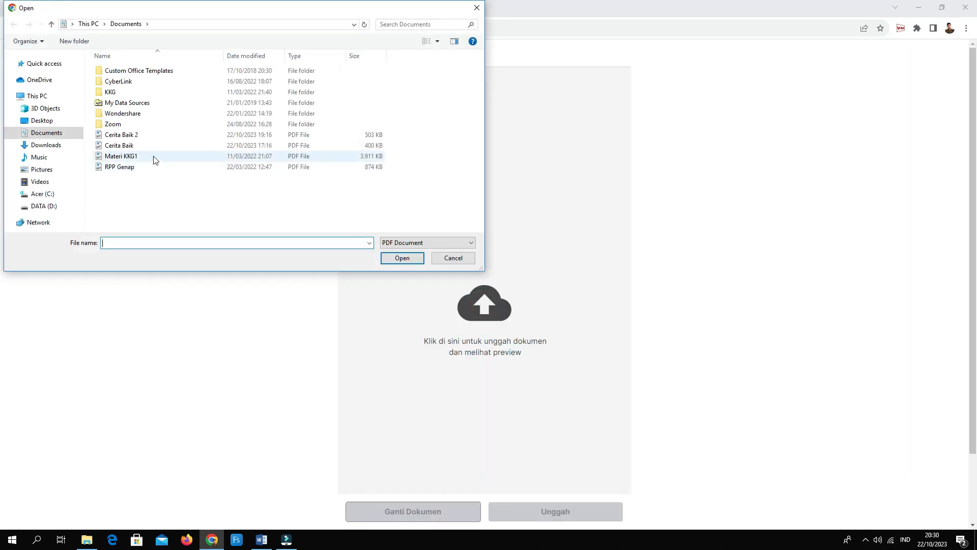
click(127, 135)
click(418, 264)
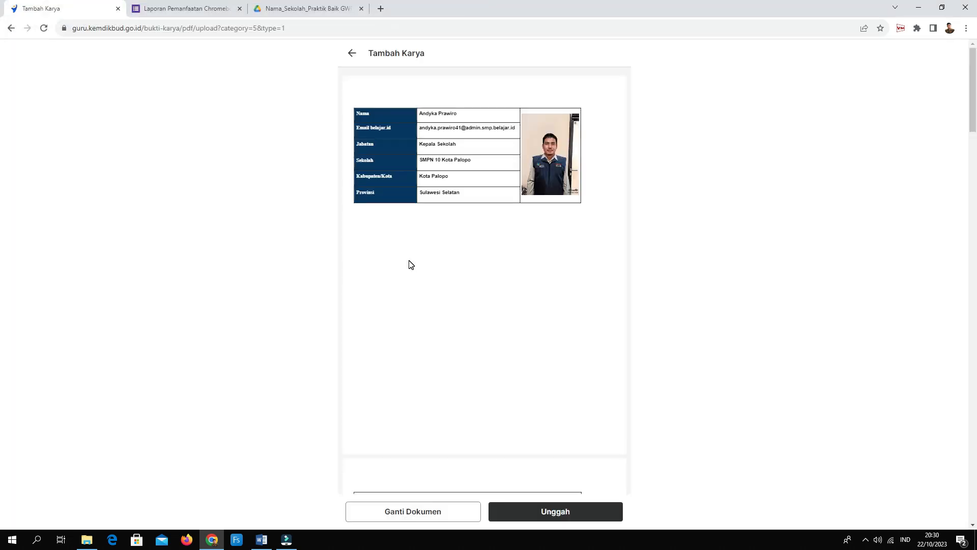
scroll(439, 351, down, 15)
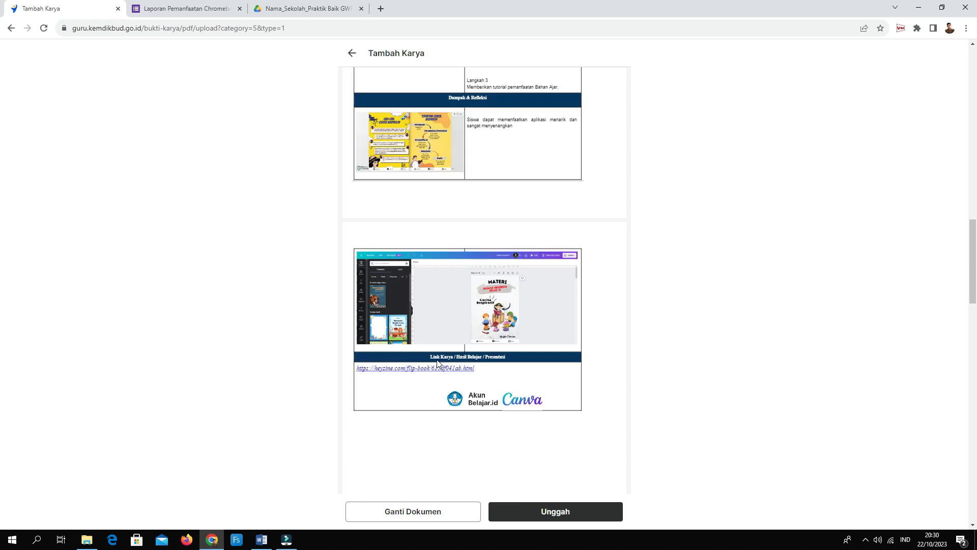
scroll(437, 363, down, 5)
scroll(439, 364, up, 15)
scroll(439, 363, up, 10)
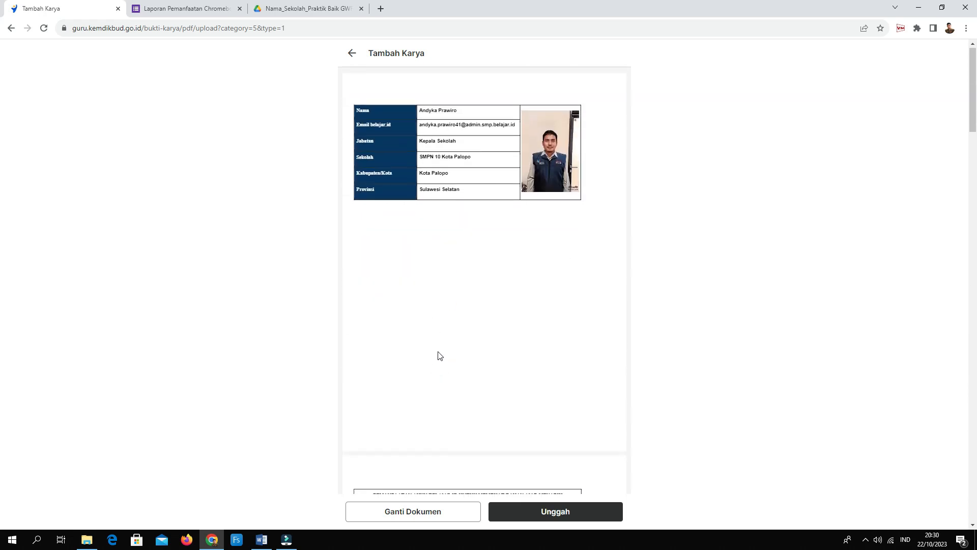
scroll(440, 356, down, 4)
click(578, 511)
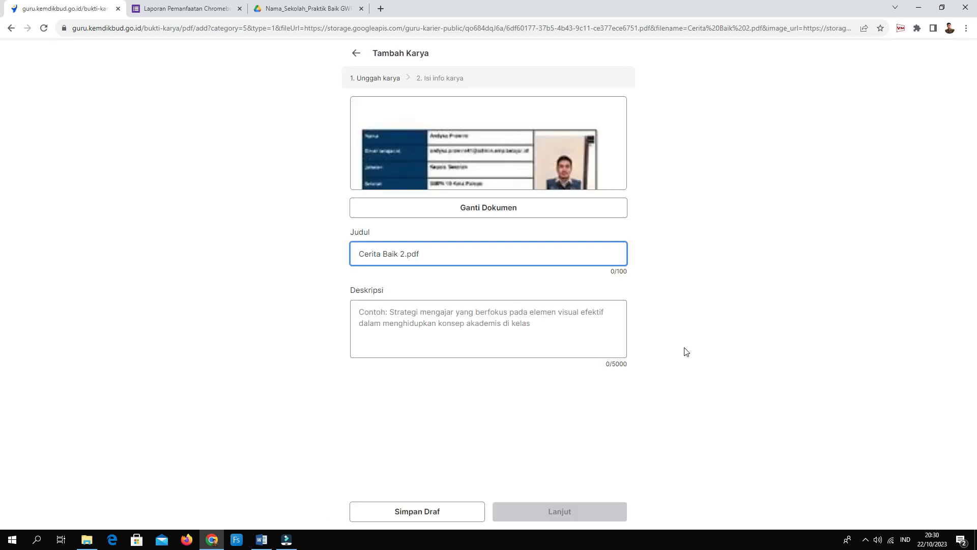
Change the title ending to 'Pemanfaatan Canva dalam pembelajaran berdifer', describe it '#Daerah Jawara', and continue.
drag(435, 255, 401, 257)
text(Pemanfaatan Canva dalam pembelajaran ber)
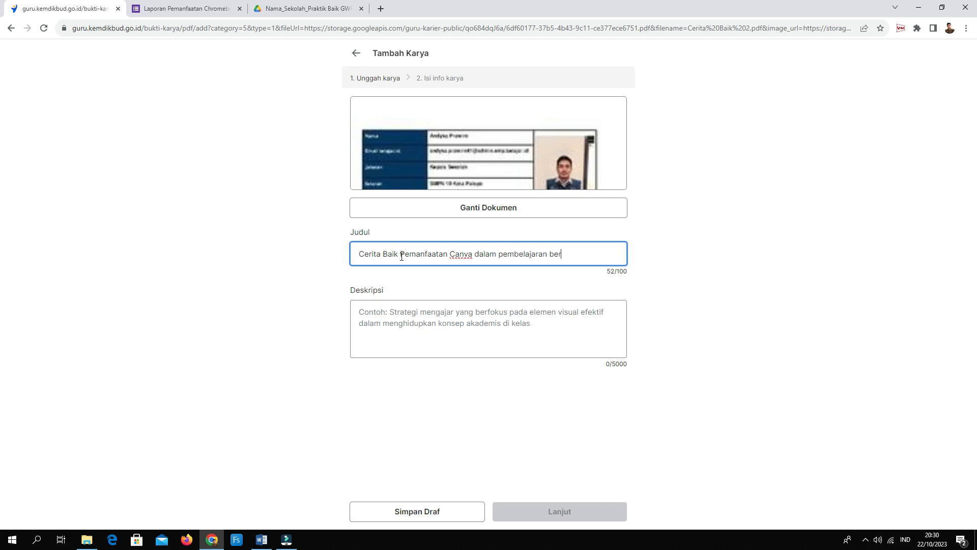
text(diferensiasi)
click(361, 312)
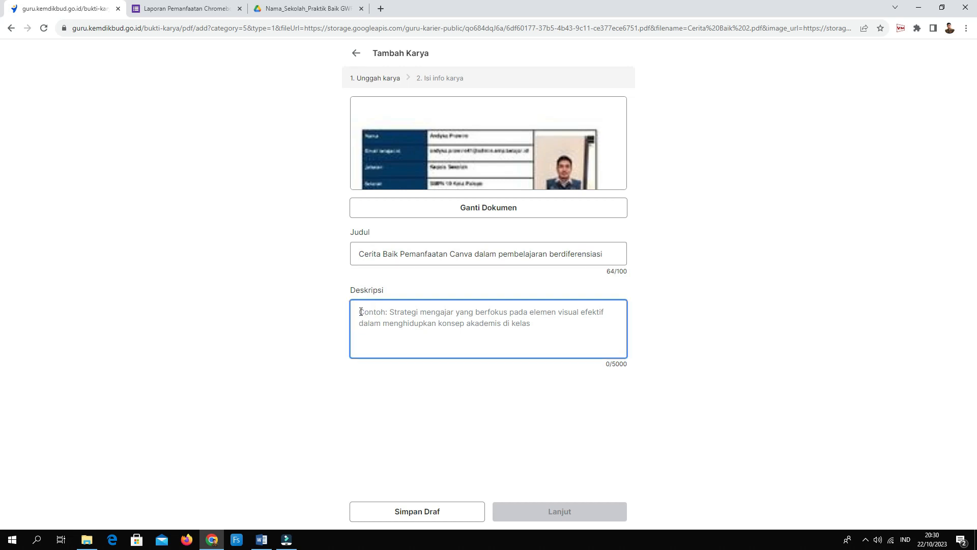
text(#)
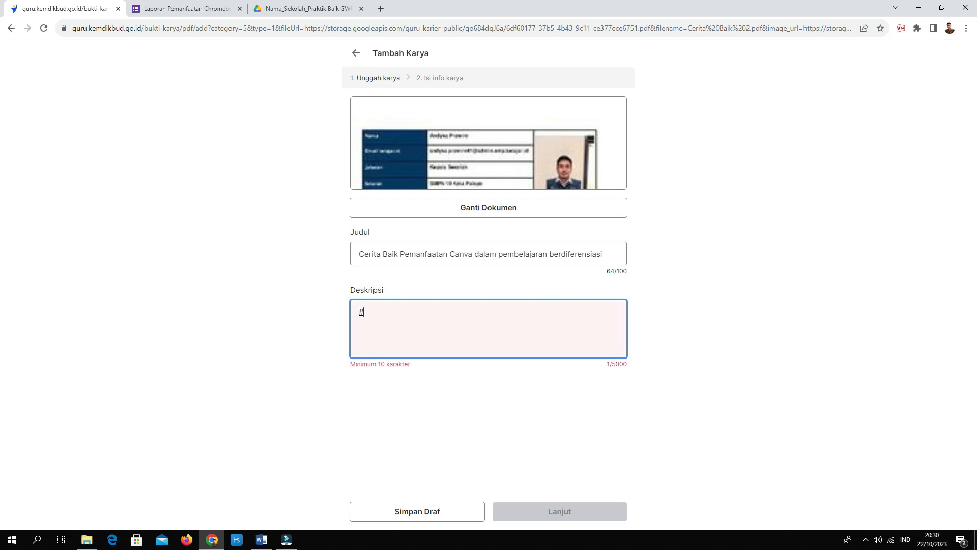
text(jawara akaun )
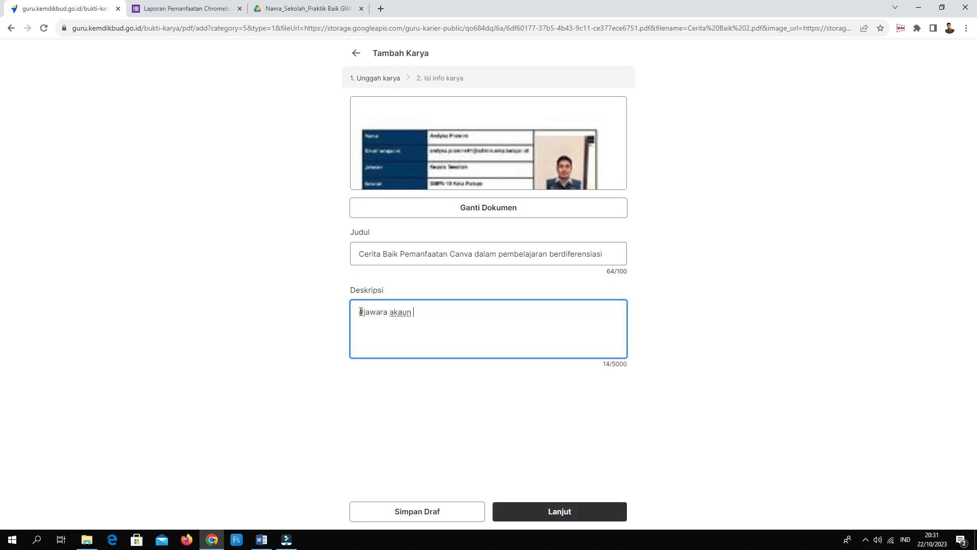
text(belajar id)
drag(453, 312, 365, 316)
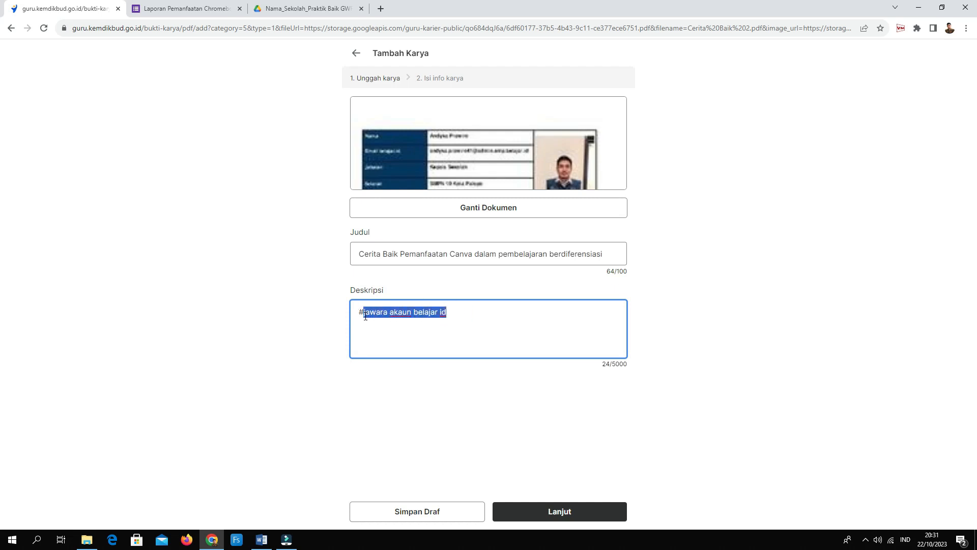
text(Daerah Jawara)
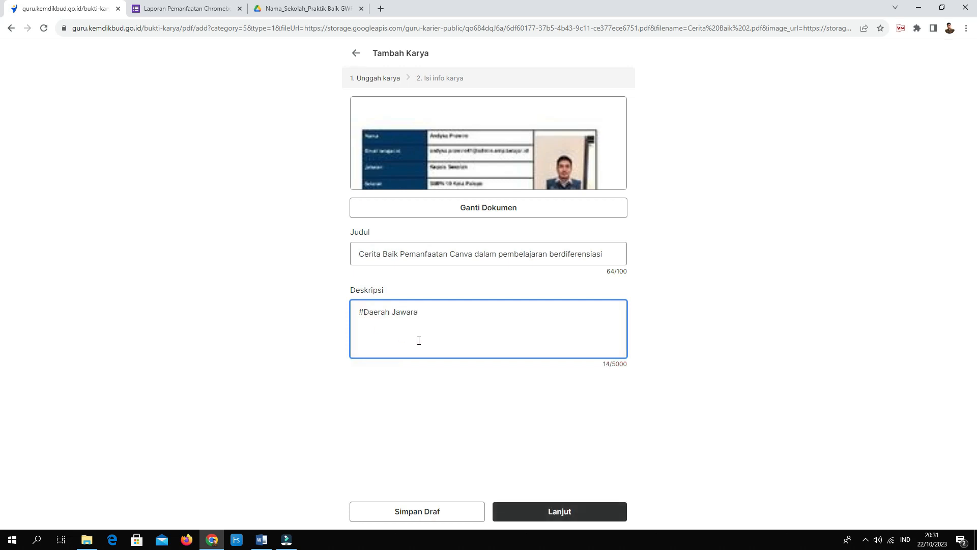
click(579, 514)
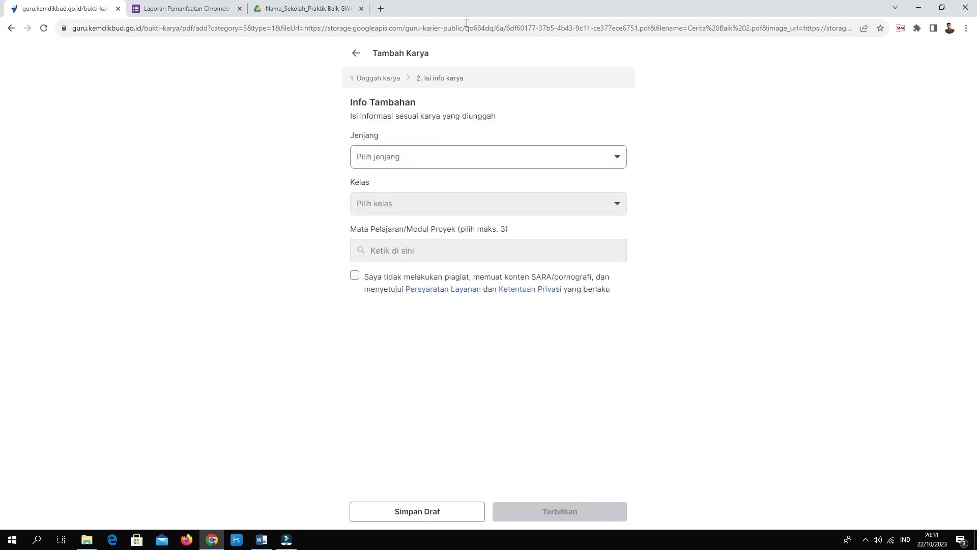
Set the work's Jenjang to SMP and Kelas to 9.
click(617, 156)
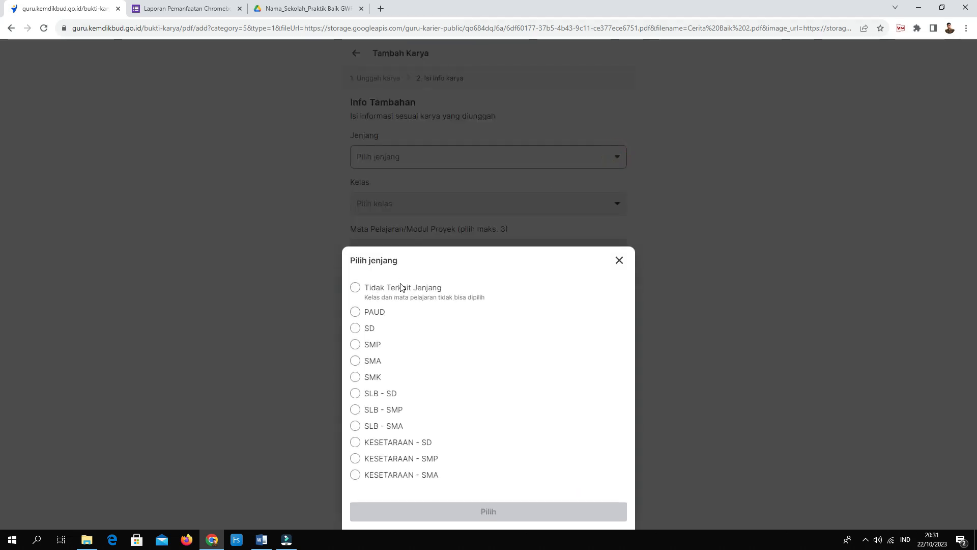
click(375, 344)
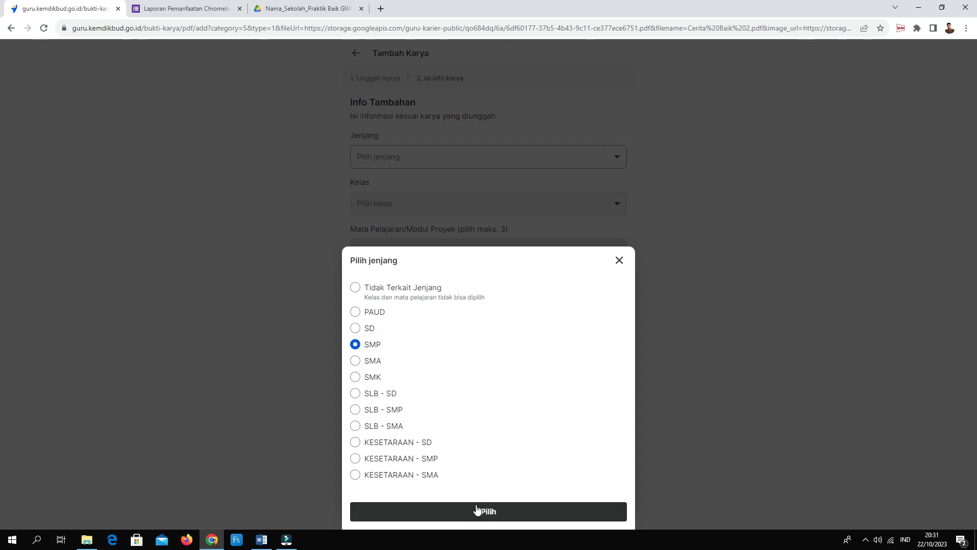
click(477, 510)
click(619, 208)
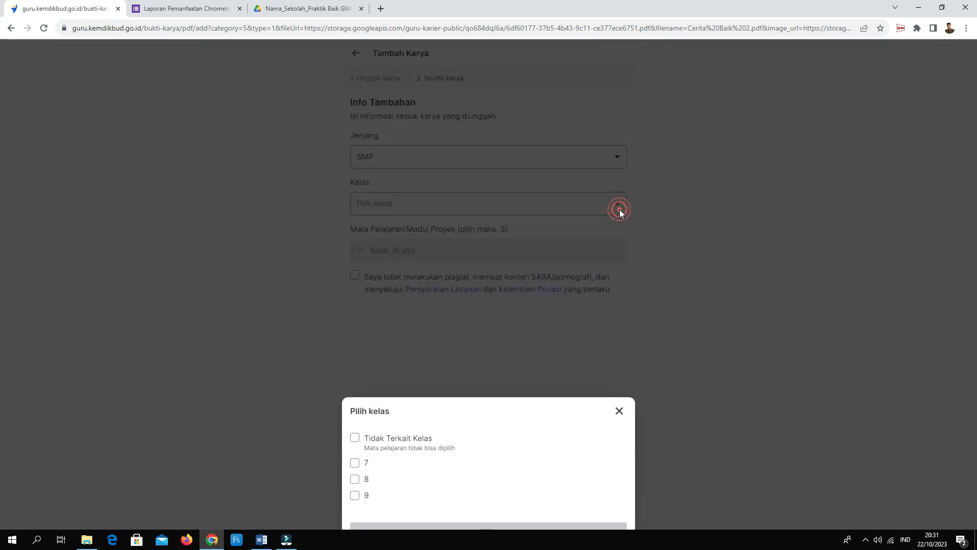
click(355, 474)
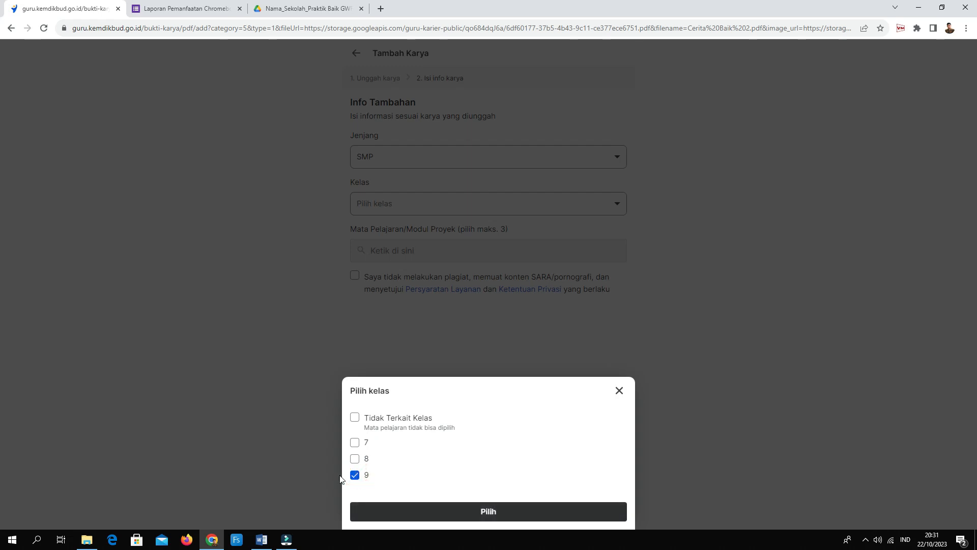
click(499, 513)
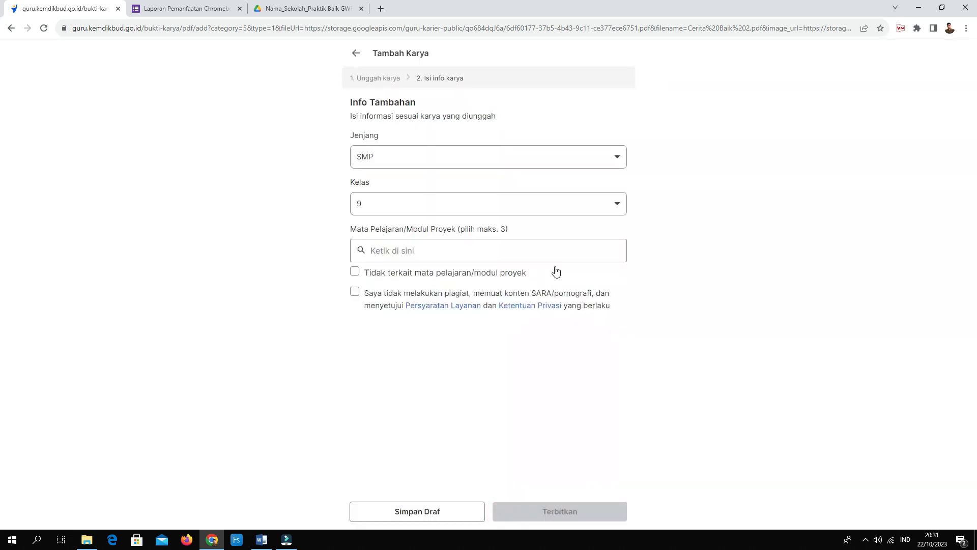
Add subject Bahasa Indonesia (K. 2013) - Kelas 9, accept the no-plagiarism terms and publish.
click(497, 250)
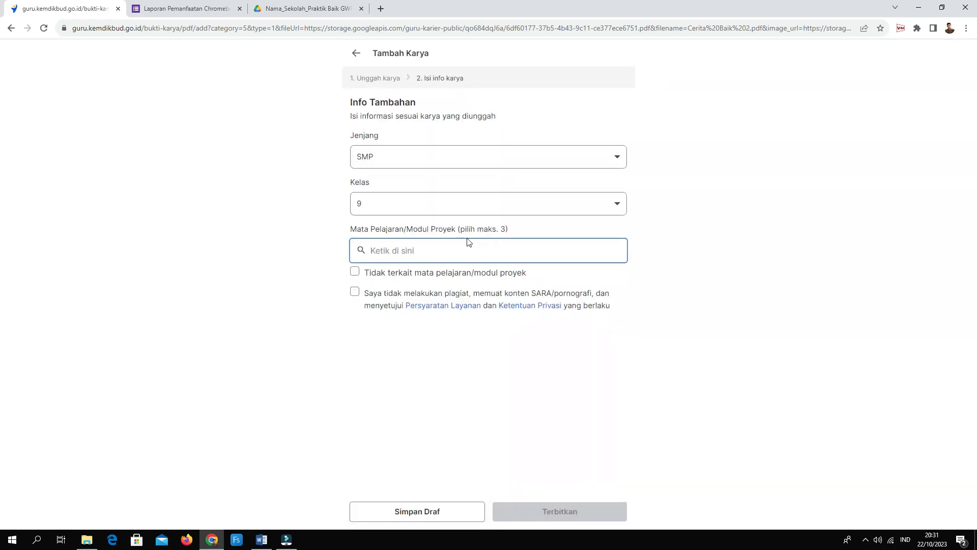
click(424, 250)
text(Bahasa)
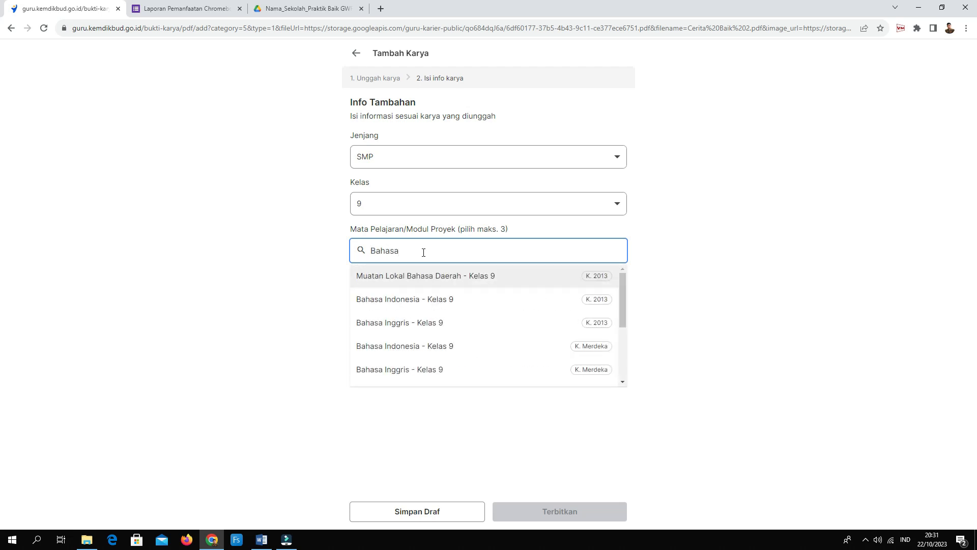
click(433, 299)
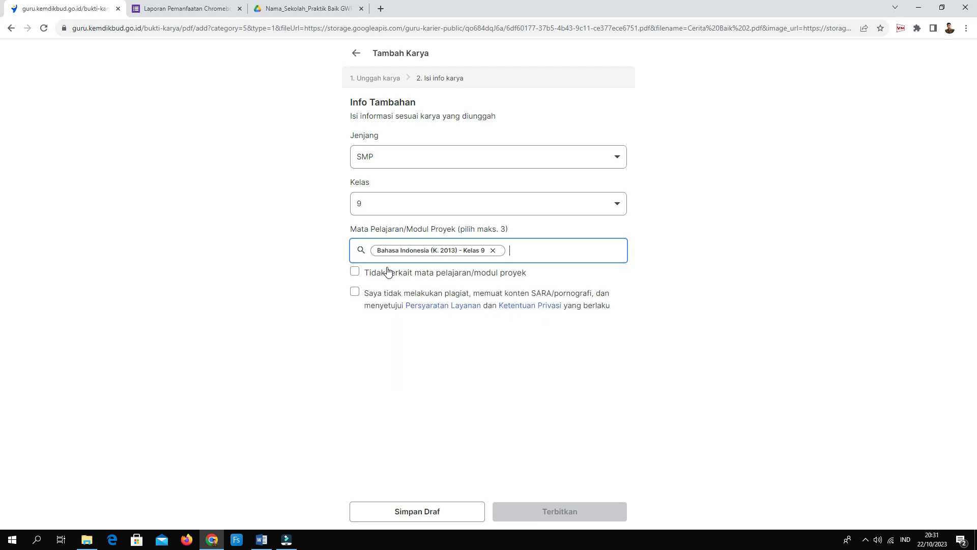
click(355, 292)
click(570, 519)
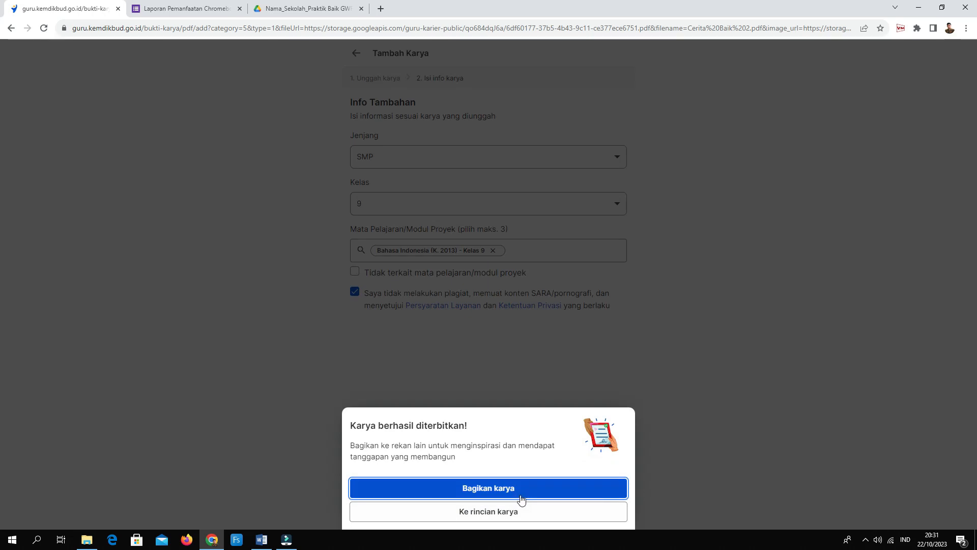
click(510, 493)
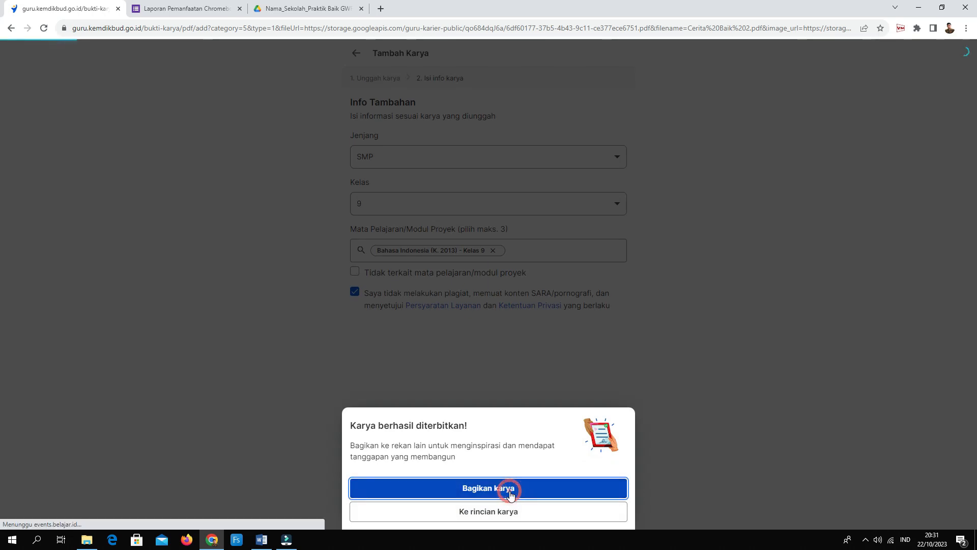
Preview the PDF of 'Cerita Baik Pemanfaatan Canva dalam pembelajaran berdiferensiasi', then return to the Chromebook form.
click(759, 294)
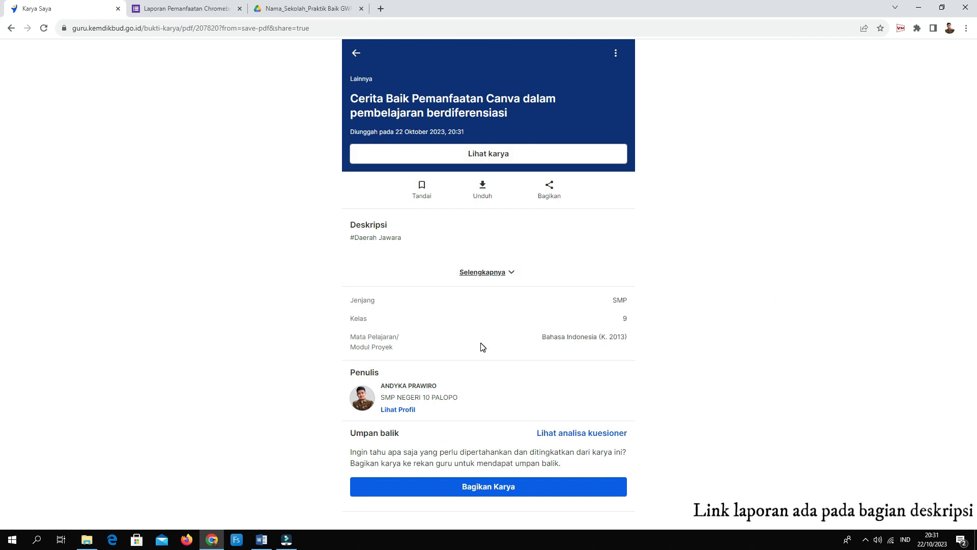
click(497, 153)
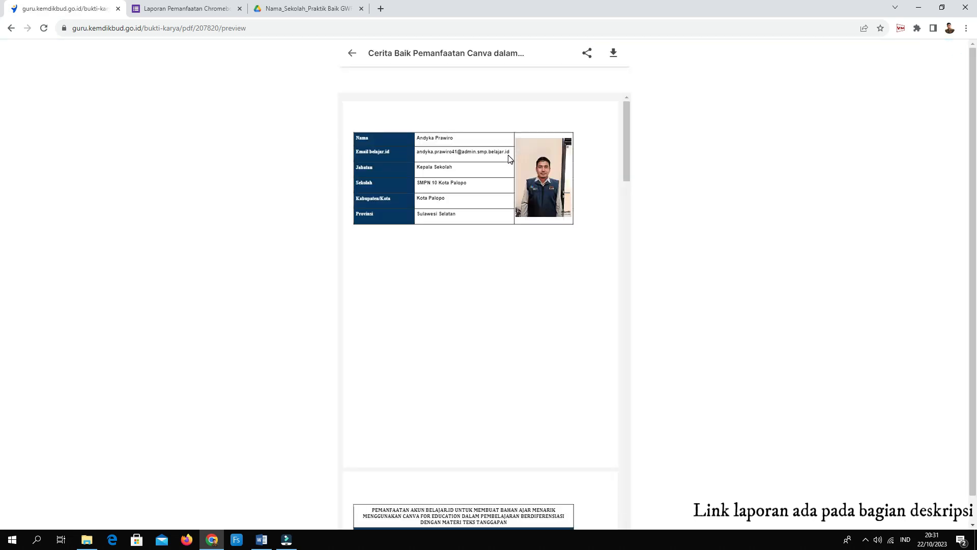
click(191, 9)
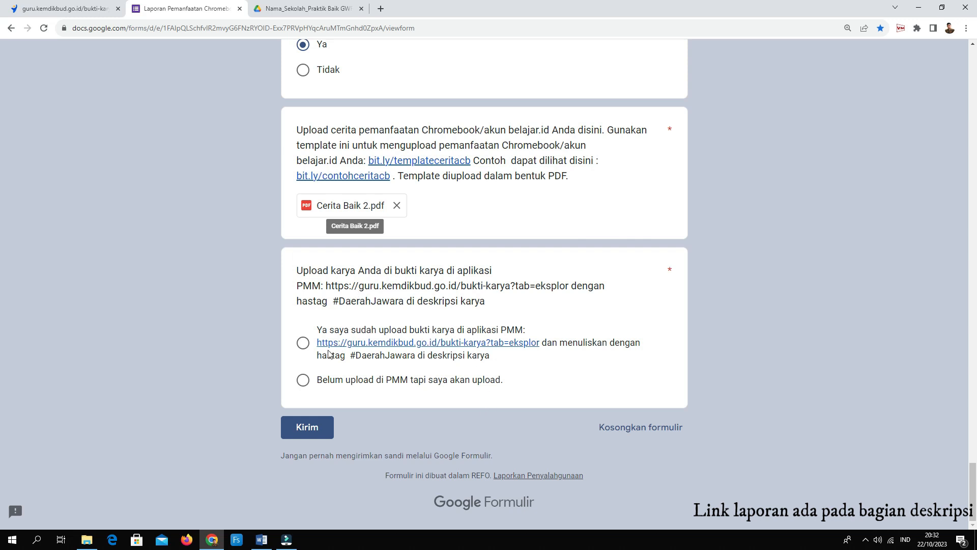
Answer 'Ya saya sudah upload bukti karya…' and submit the Laporan Pemanfaatan Chromebook form.
click(303, 343)
scroll(451, 313, up, 4)
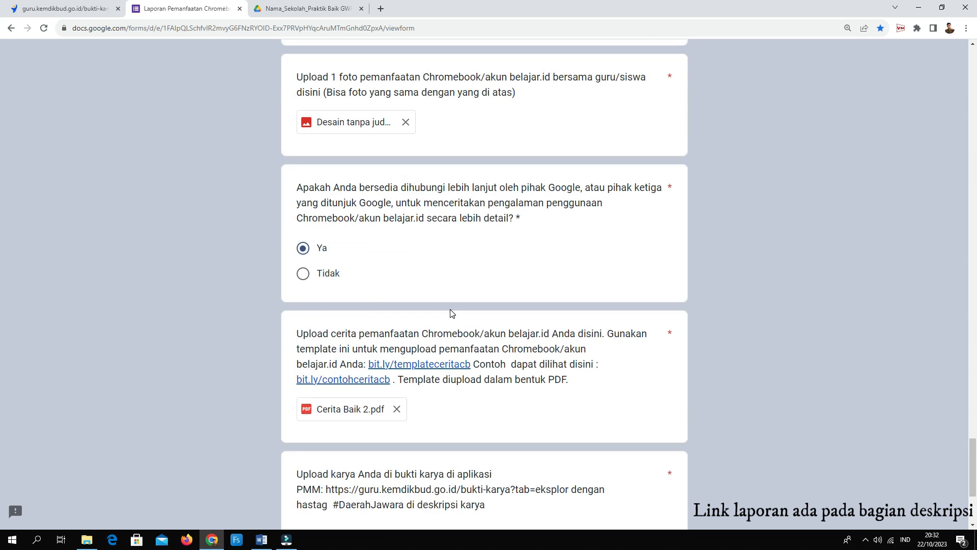
scroll(452, 313, down, 5)
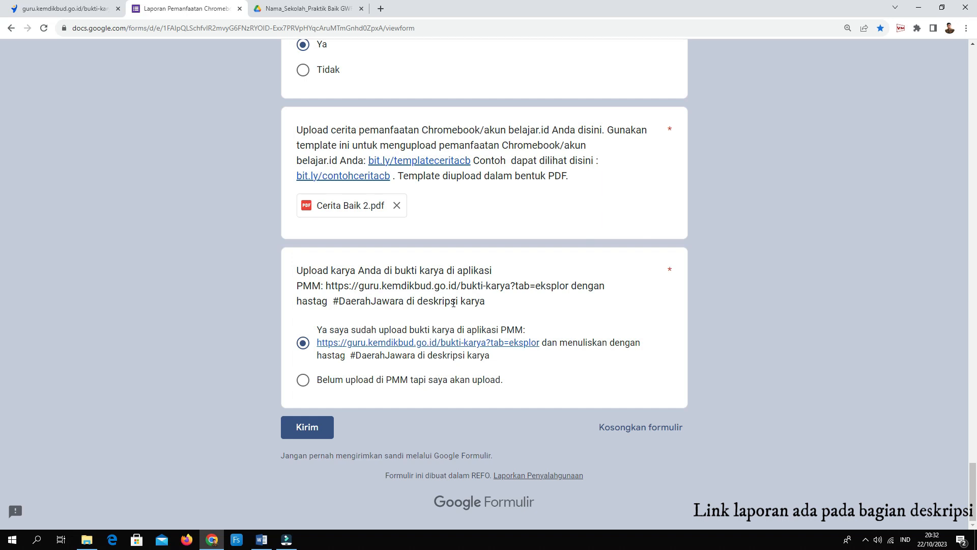
click(316, 432)
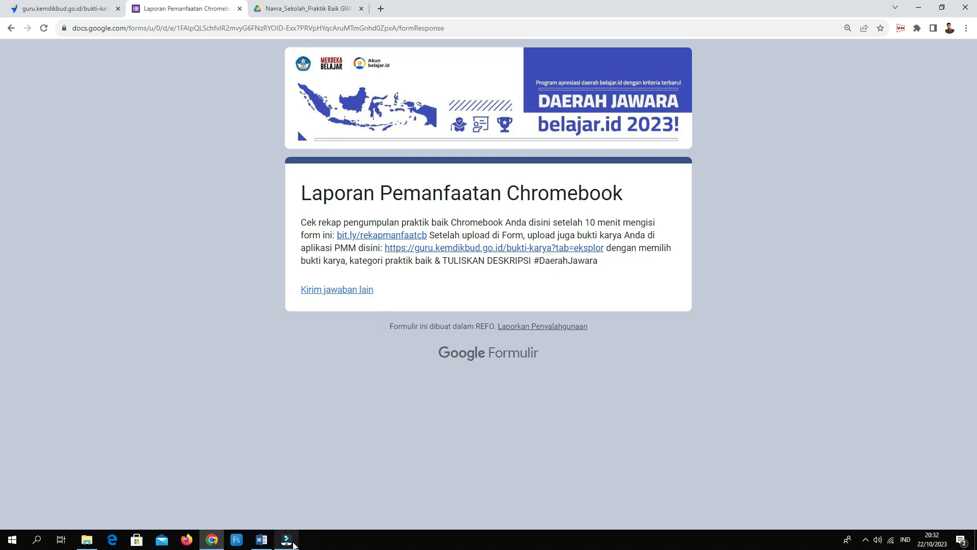
mouse_move(294, 546)
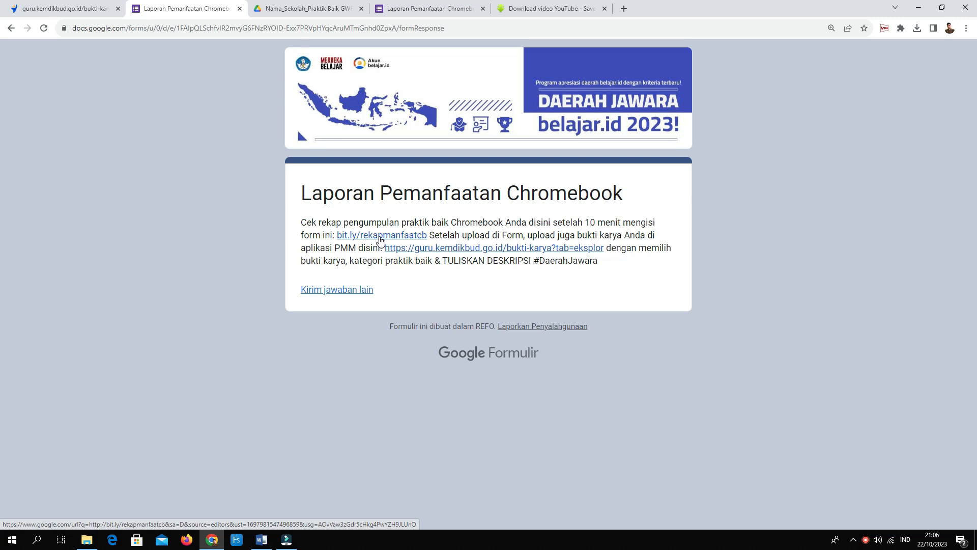
click(381, 239)
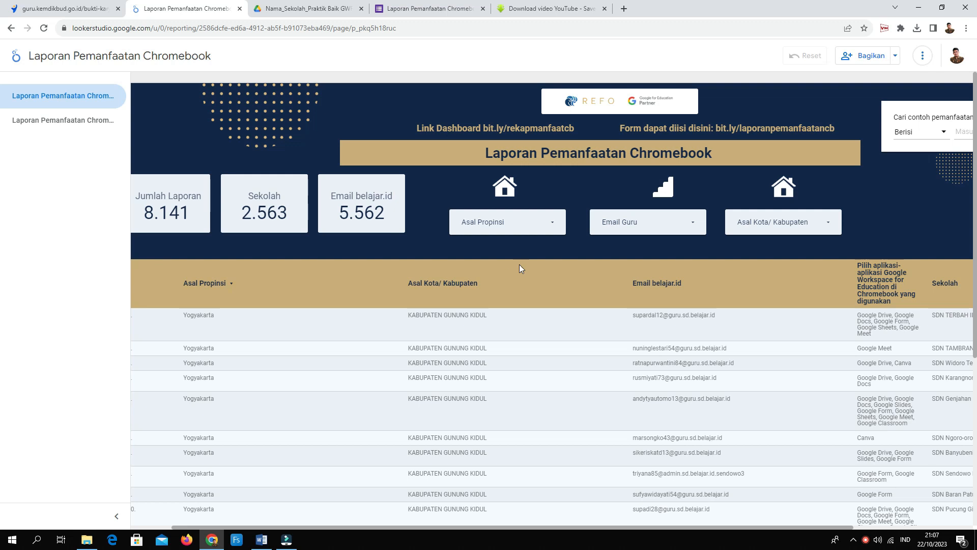
click(553, 221)
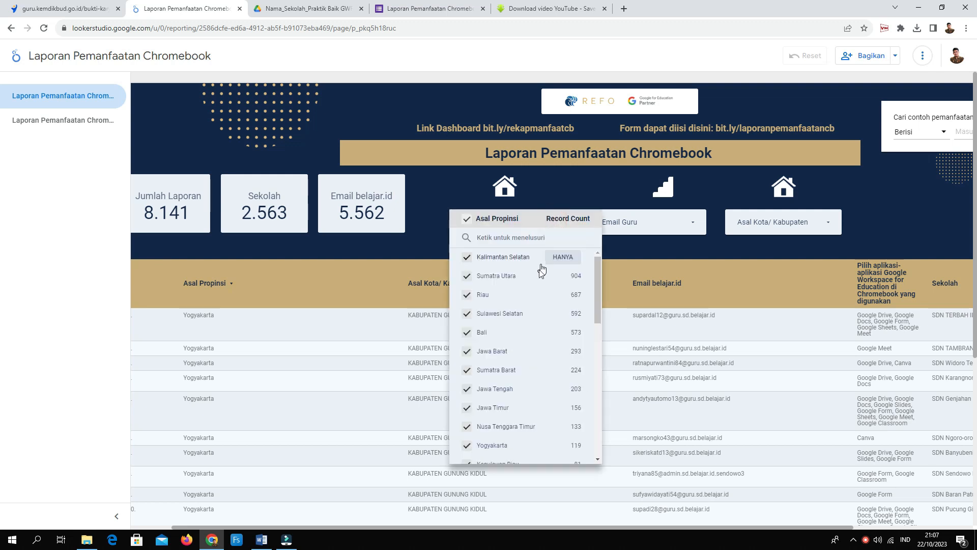
click(570, 316)
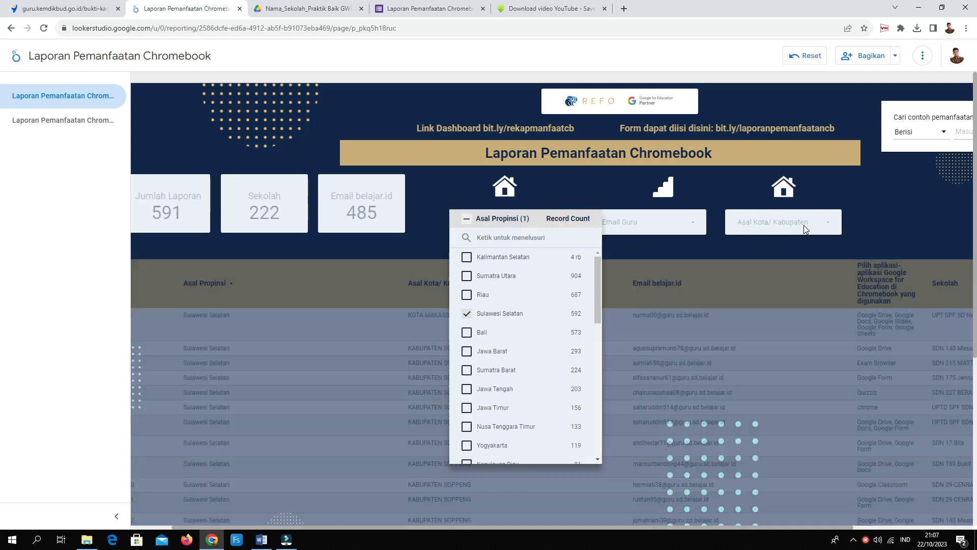
click(804, 225)
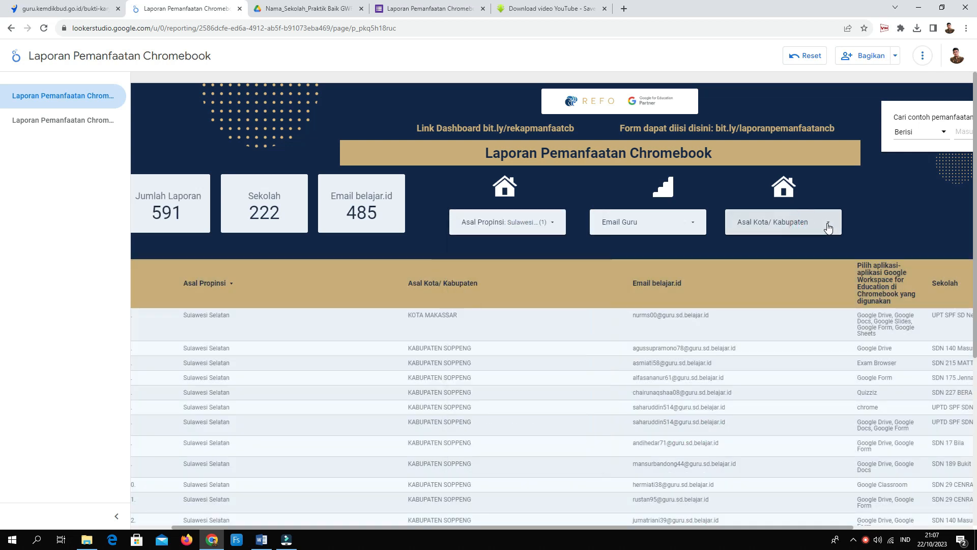
Filter Asal Kota/Kabupaten to only KOTA PALOPO, leaving 5 reports from 4 schools.
click(827, 223)
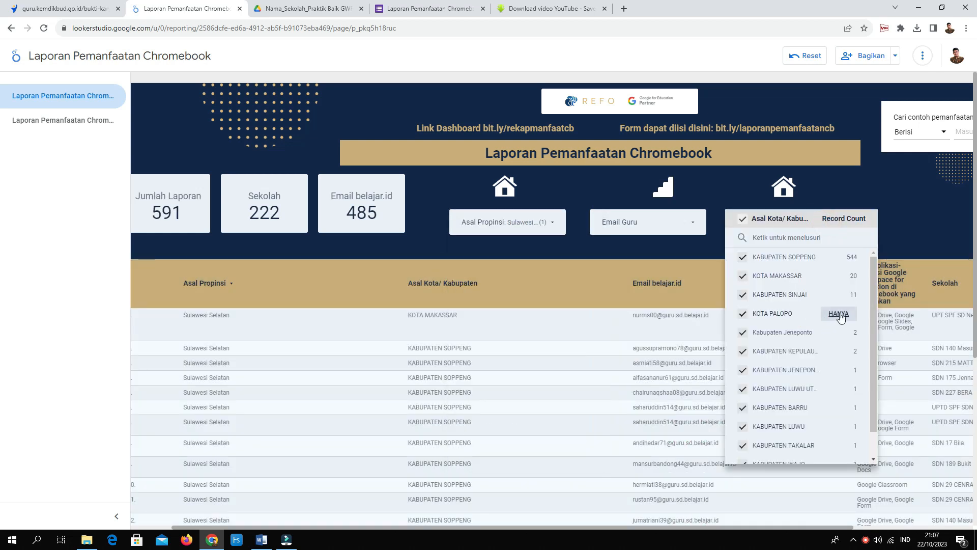
click(840, 315)
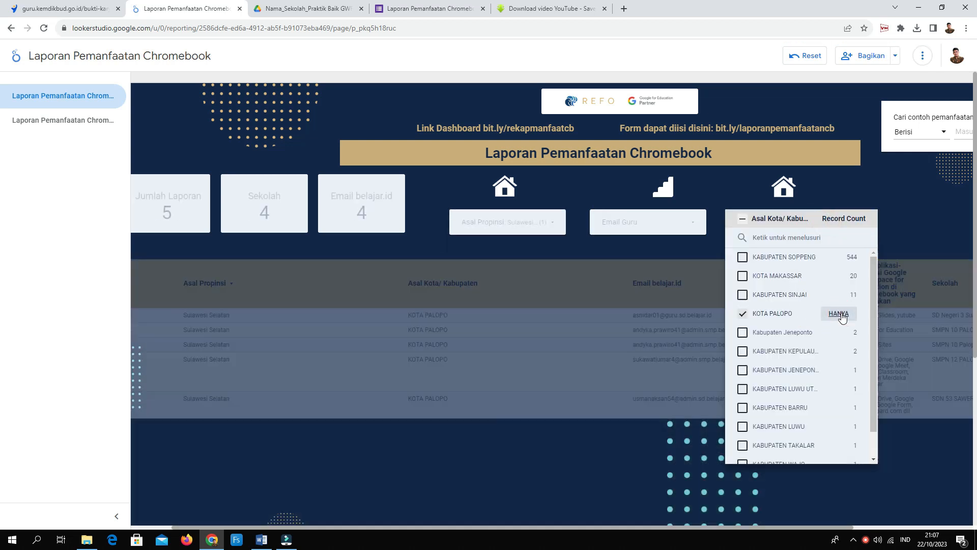
click(928, 218)
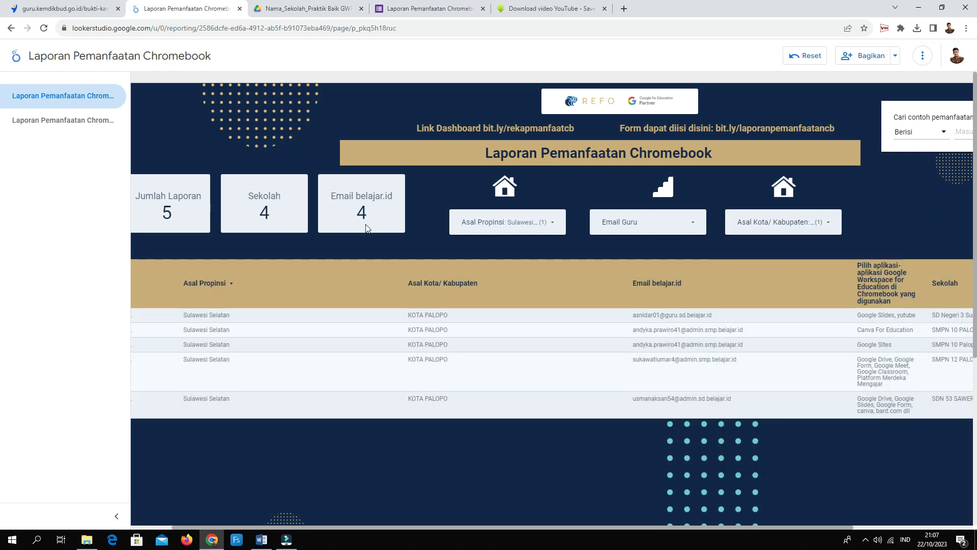